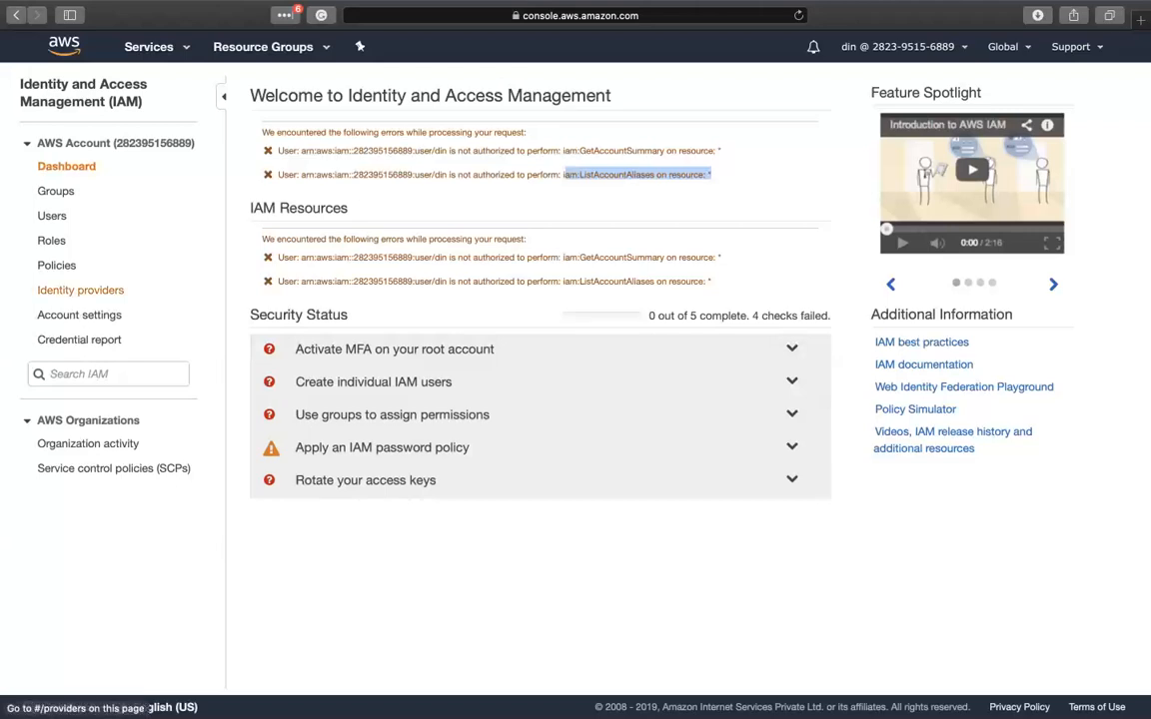
# - Open EC2 and launch a t2.micro Amazon Linux 2 instance with the existing key pair demo, acknowledging access to its private key file
pyautogui.click(147, 46)
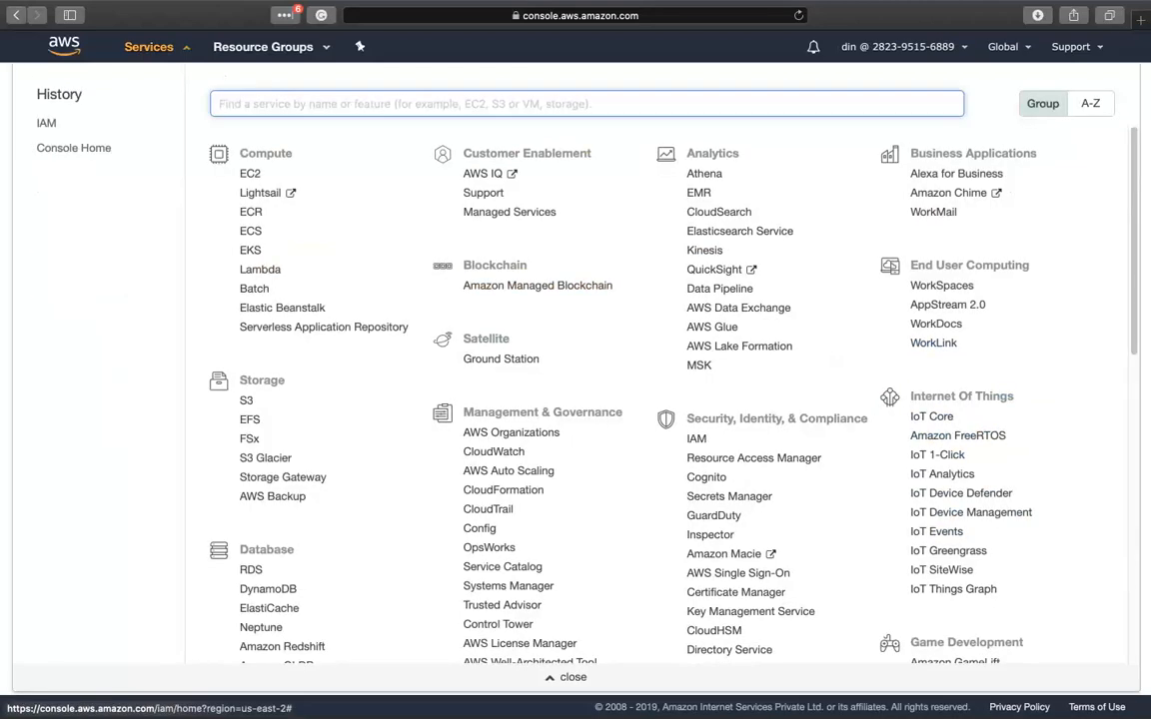
pyautogui.click(250, 173)
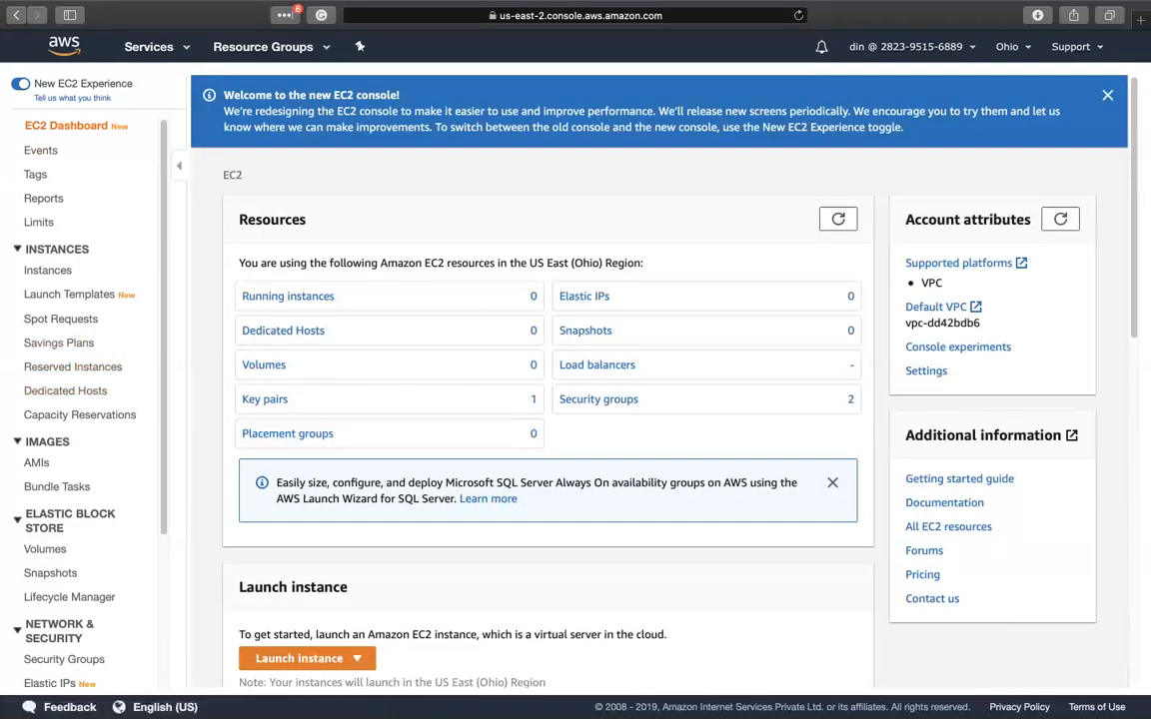
pyautogui.click(299, 659)
pyautogui.click(290, 607)
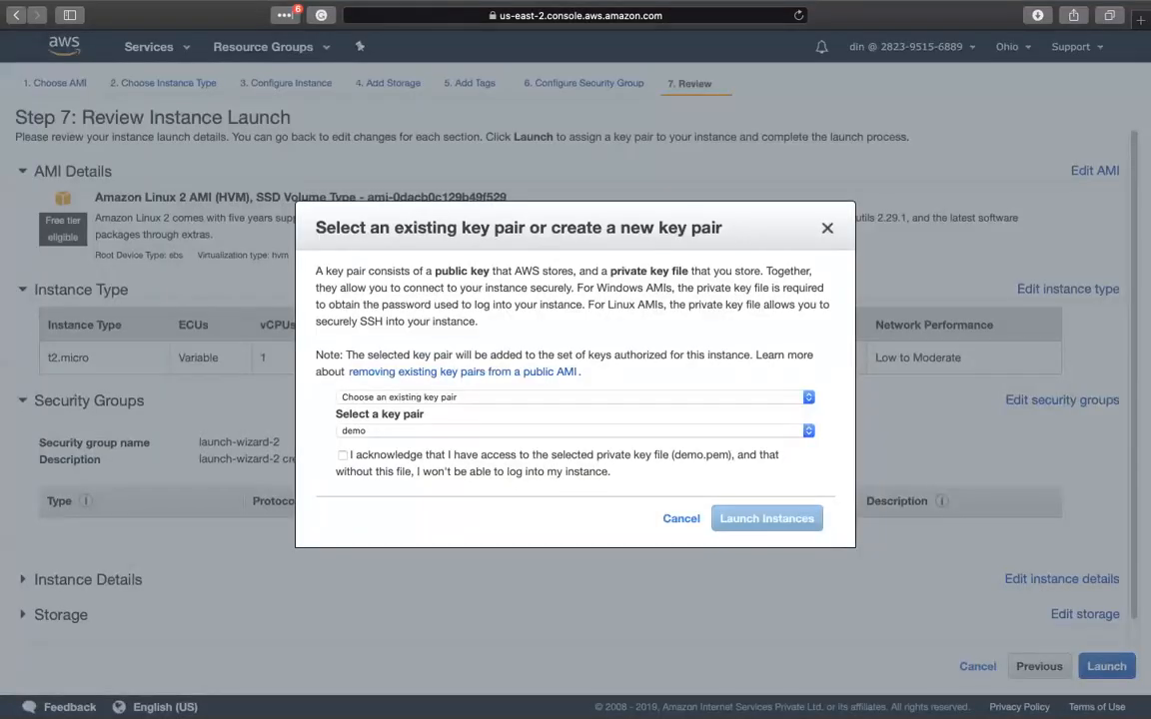
pyautogui.click(342, 455)
pyautogui.click(767, 518)
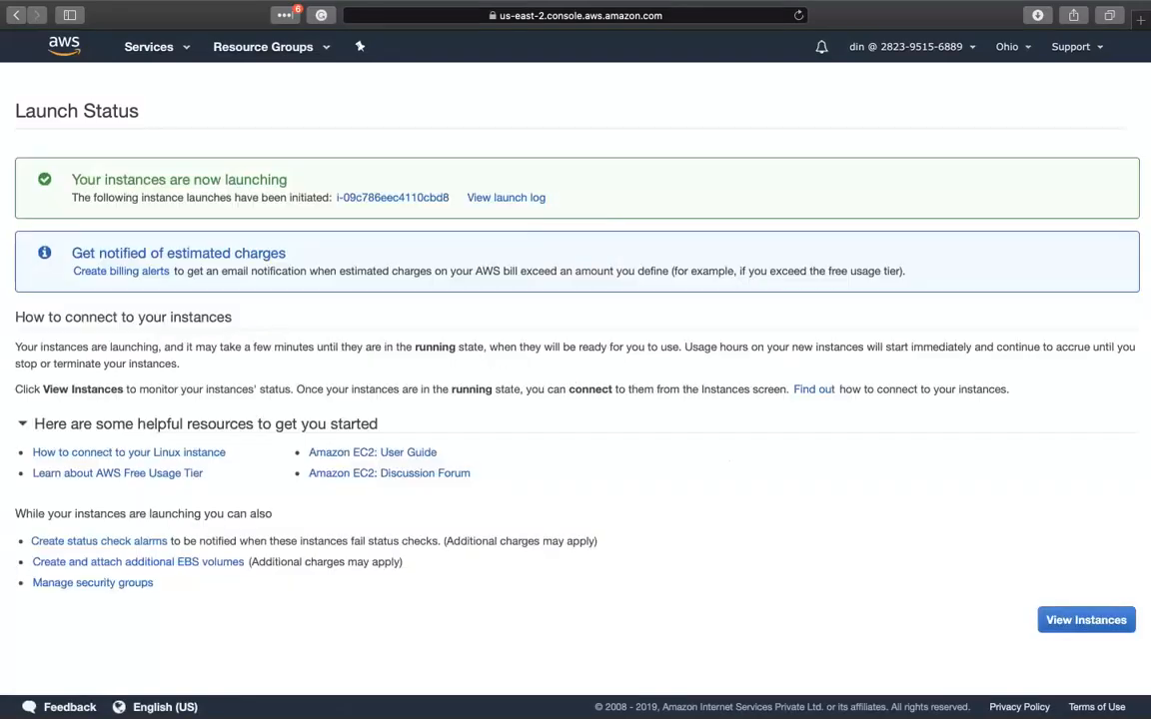
# - Open the newly launched instance in the instances list and refresh its state
pyautogui.click(393, 197)
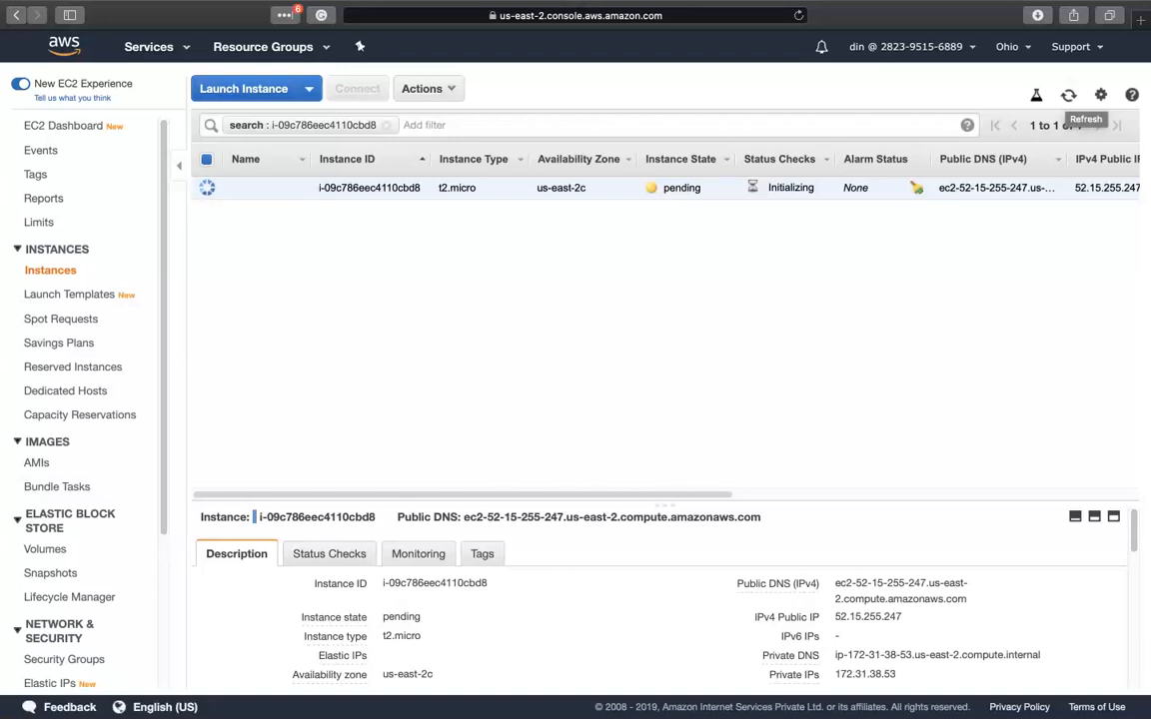
pyautogui.click(1069, 95)
pyautogui.click(1069, 95)
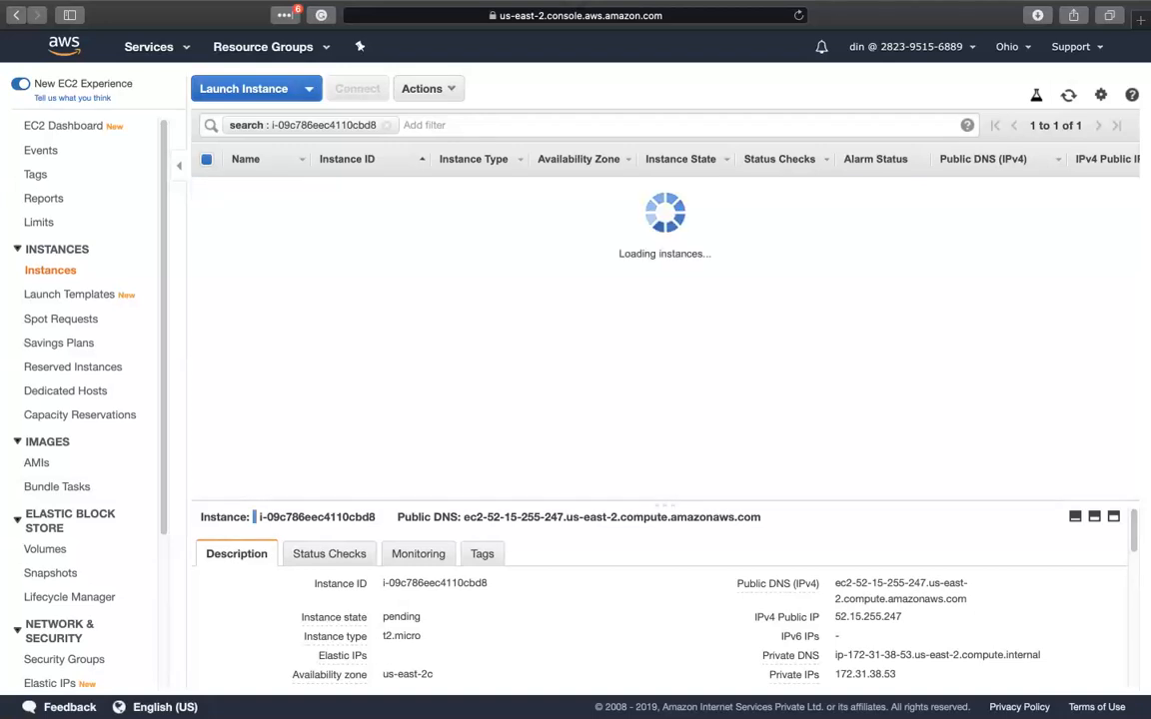
pyautogui.click(1069, 95)
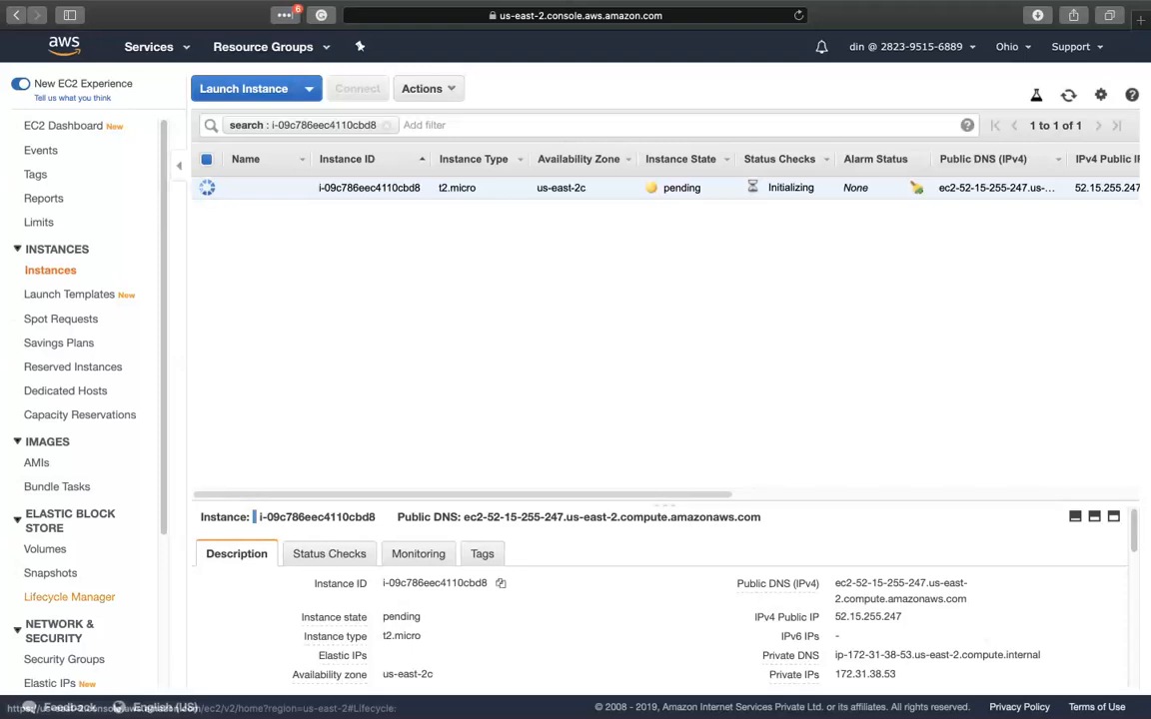
# - View the Elastic Block Store volumes and the Create Volume form, leaving it without creating a volume
pyautogui.scroll(-3, 69, 596)
pyautogui.scroll(-1, 69, 443)
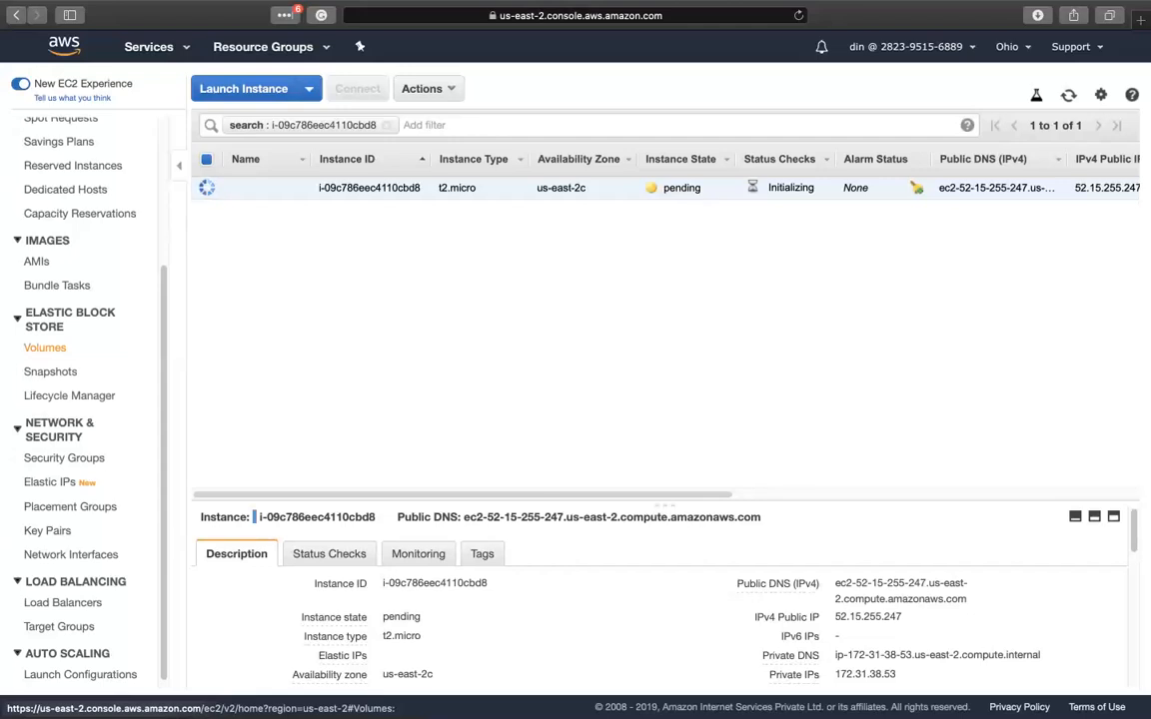
pyautogui.click(45, 348)
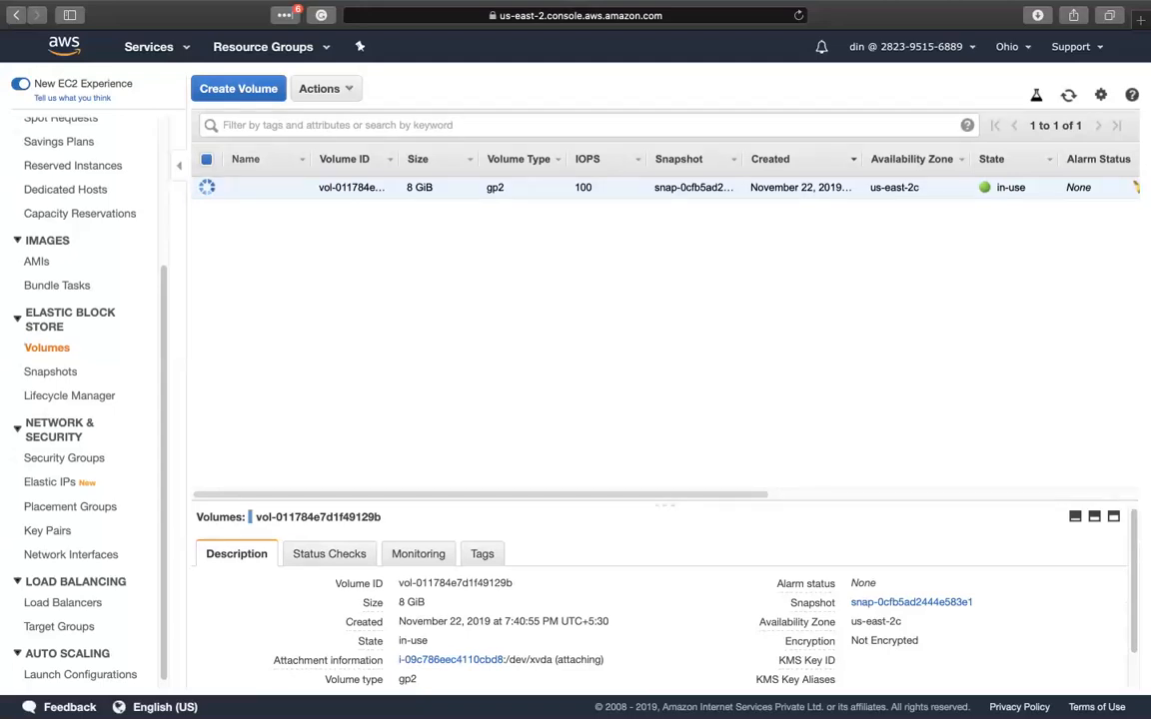
pyautogui.click(238, 87)
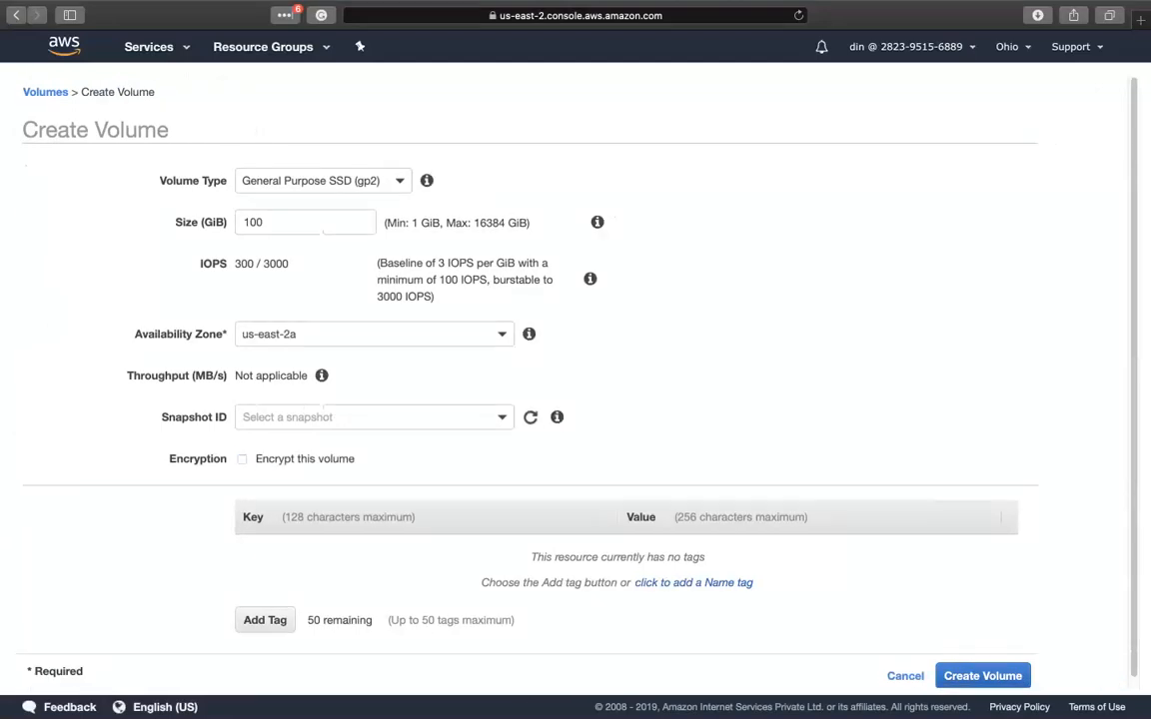
pyautogui.click(905, 676)
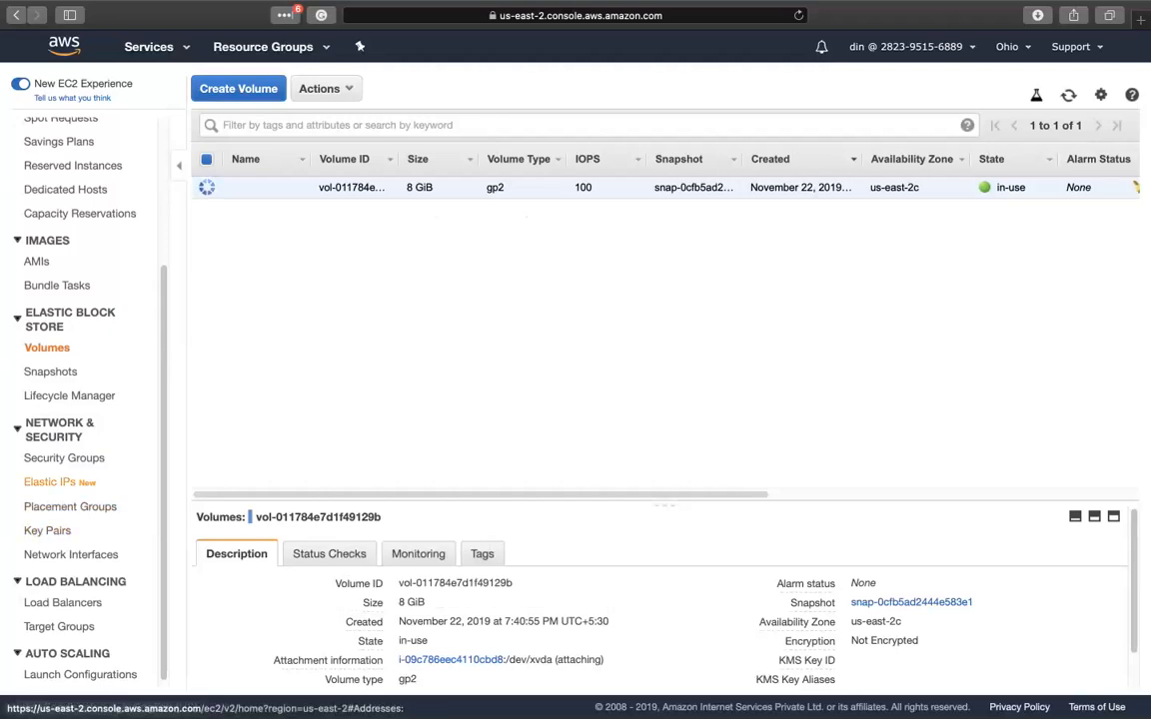
# - View the Elastic IP addresses and return to the EC2 dashboard
pyautogui.click(52, 482)
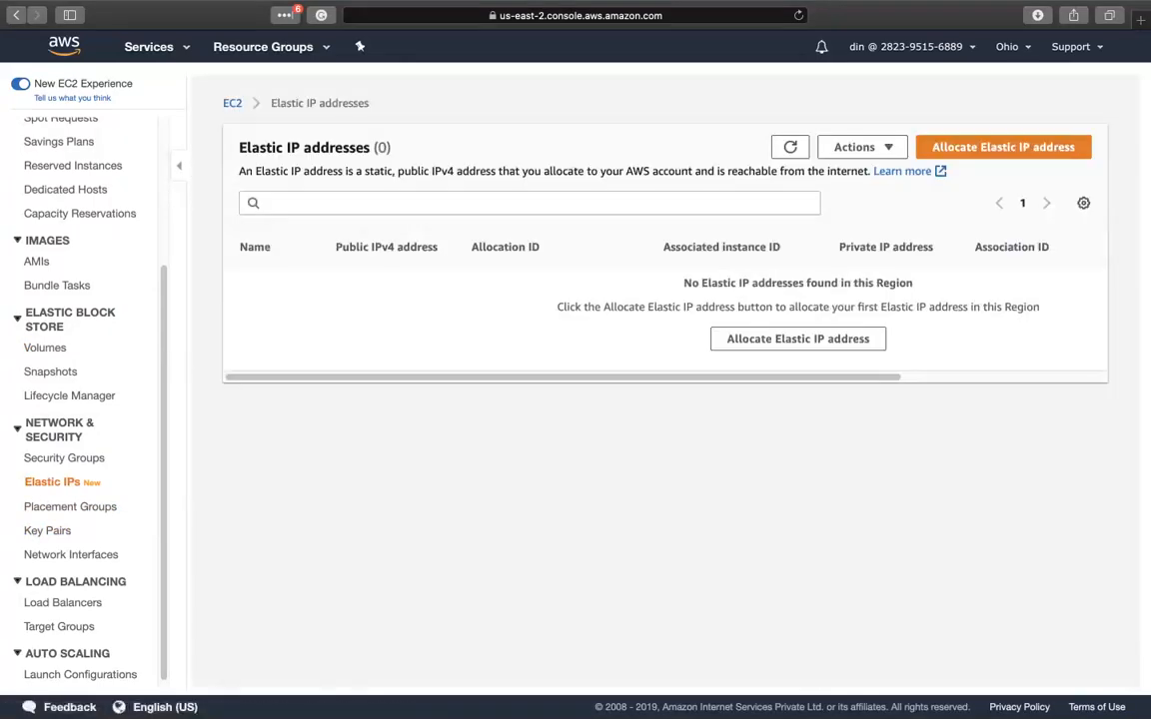
pyautogui.scroll(-1, 85, 399)
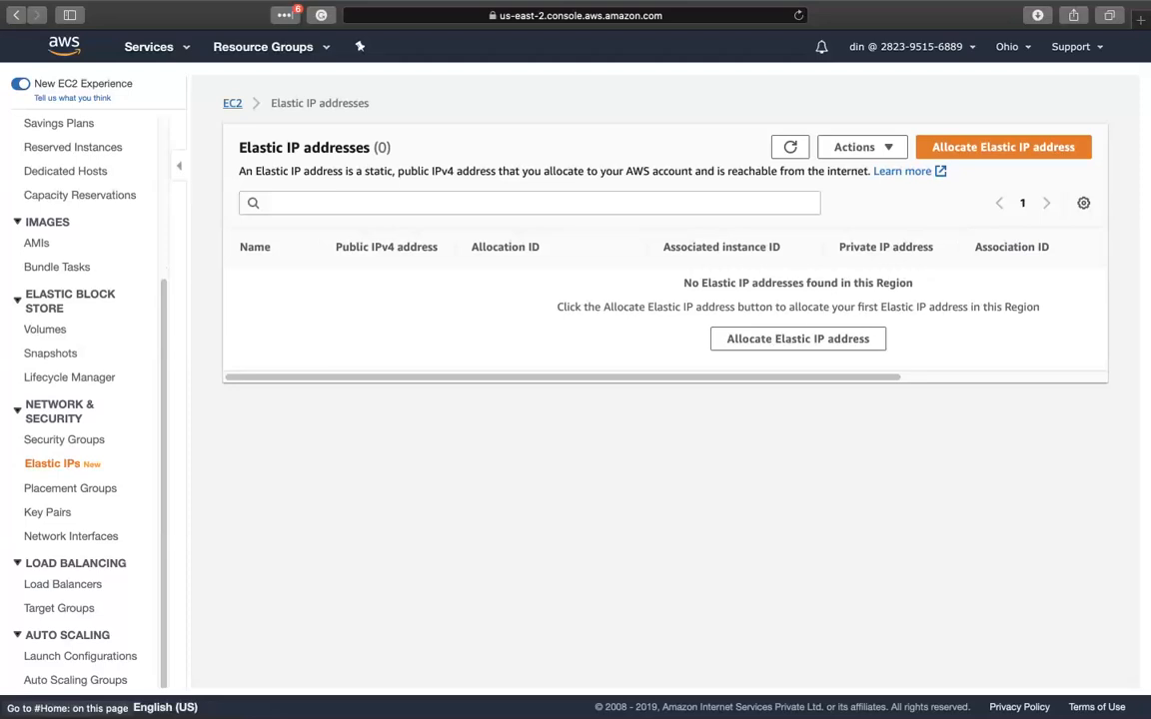
pyautogui.click(232, 103)
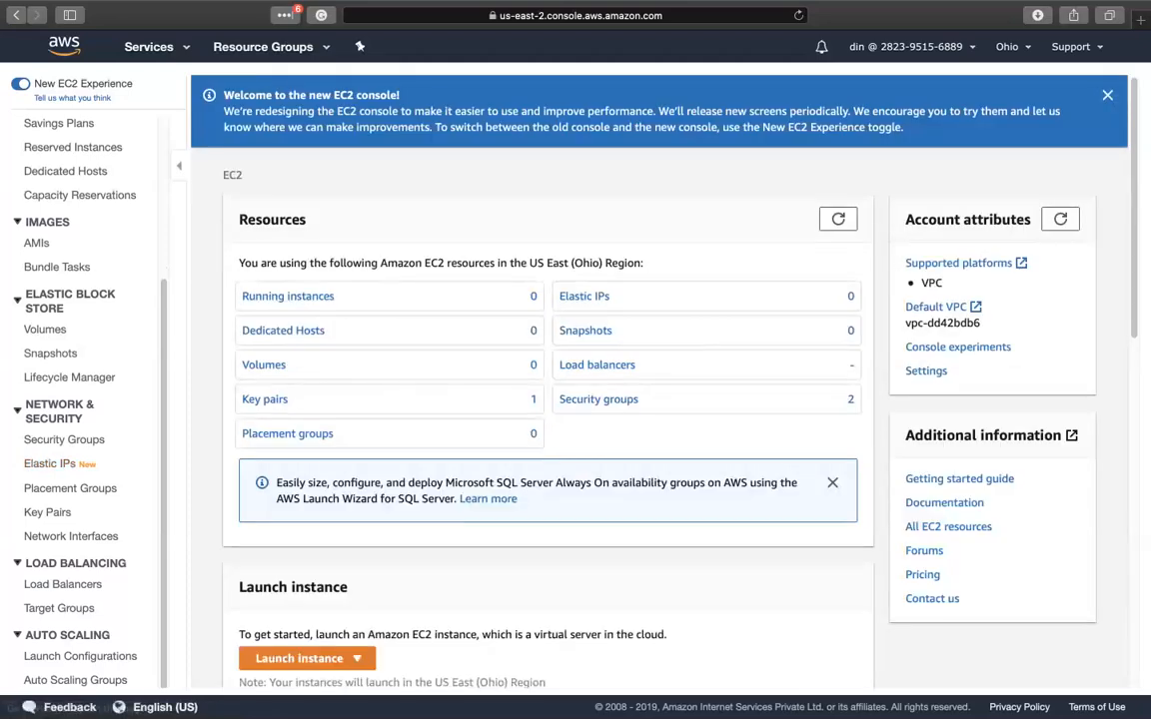
# - Open the running instances list and examine the instances' details across all columns
pyautogui.click(288, 296)
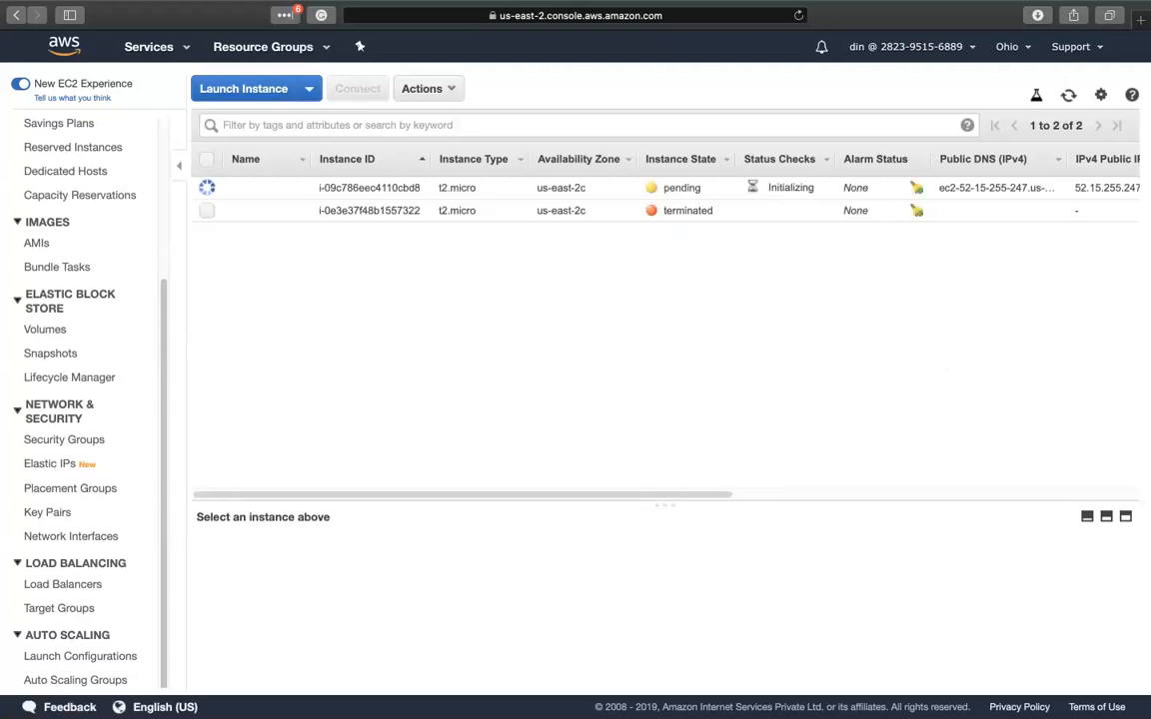
pyautogui.hscroll(10, 665, 300)
pyautogui.hscroll(-5, 659, 330)
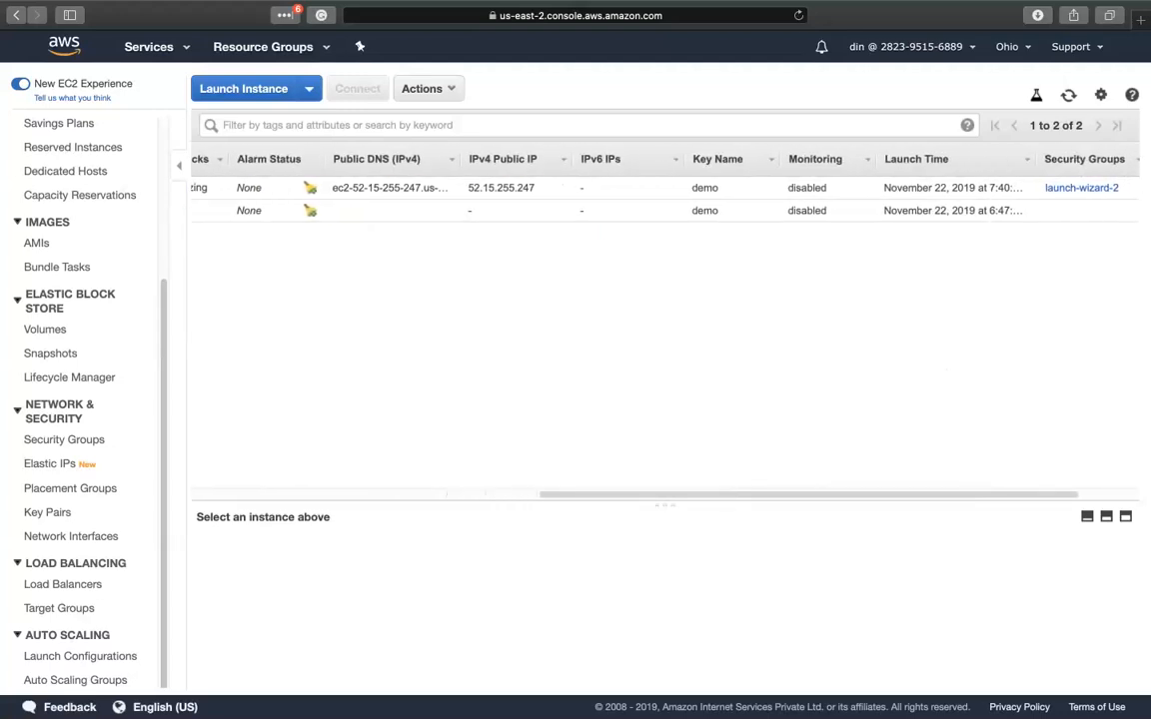
pyautogui.hscroll(-4, 659, 329)
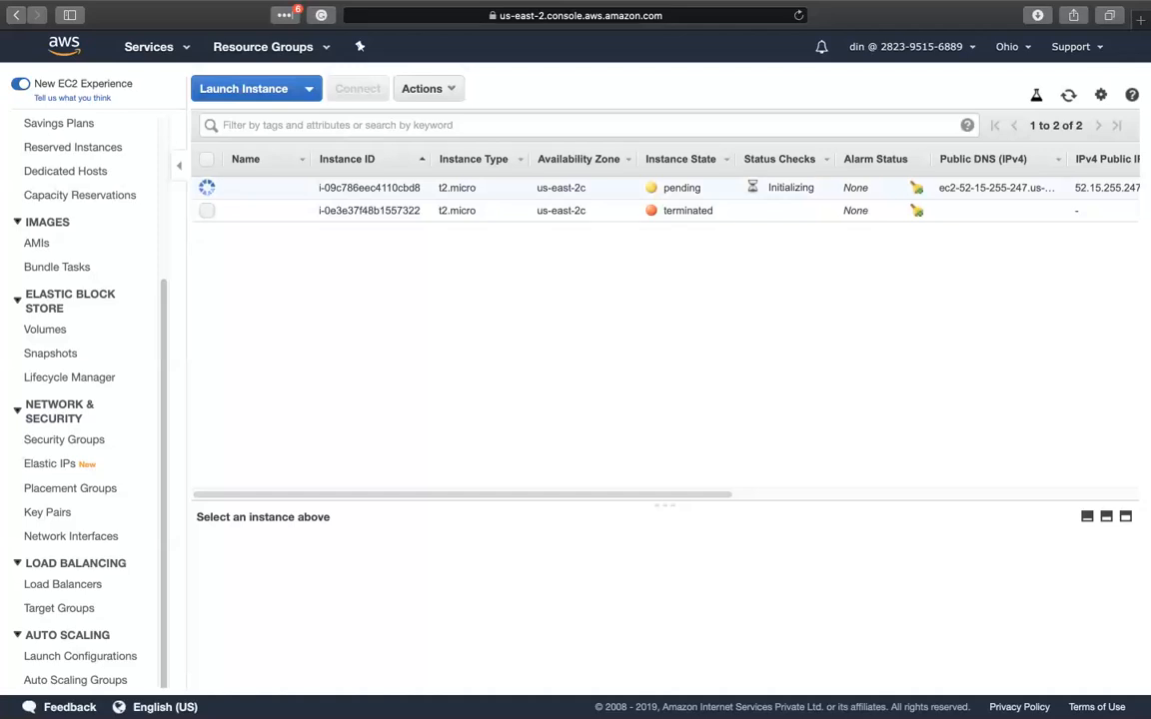
pyautogui.moveTo(475, 187); pyautogui.dragTo(421, 187)
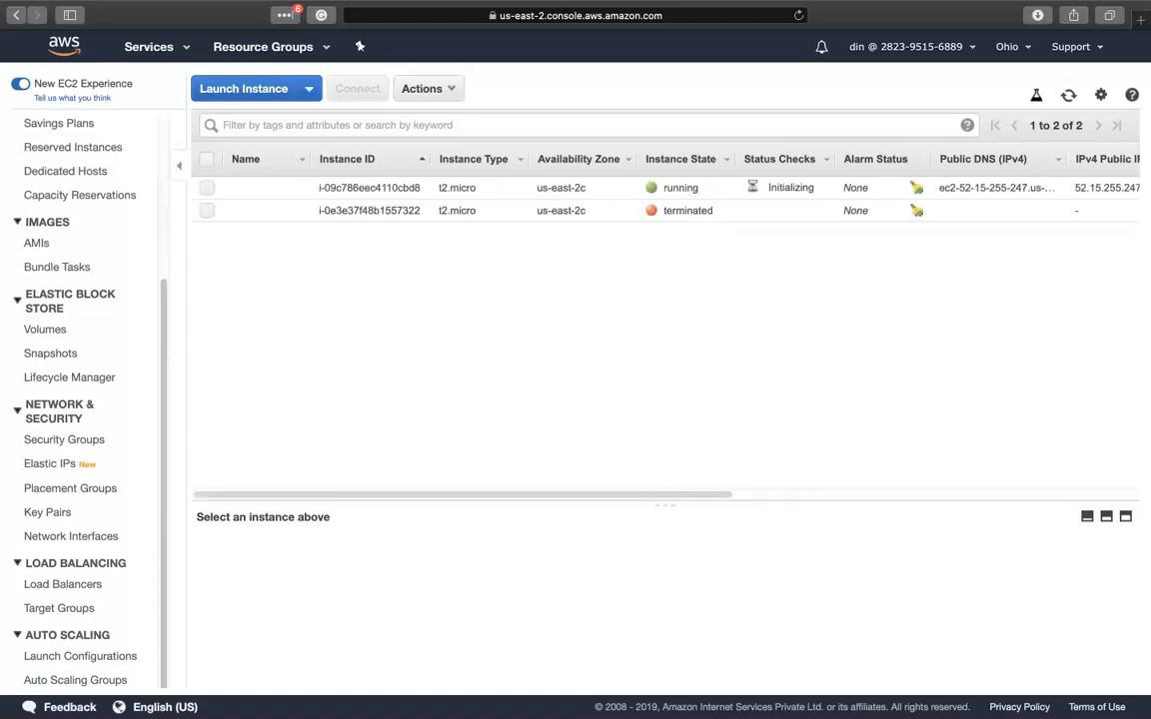
# - Terminate the running t2.micro instance
pyautogui.click(206, 188)
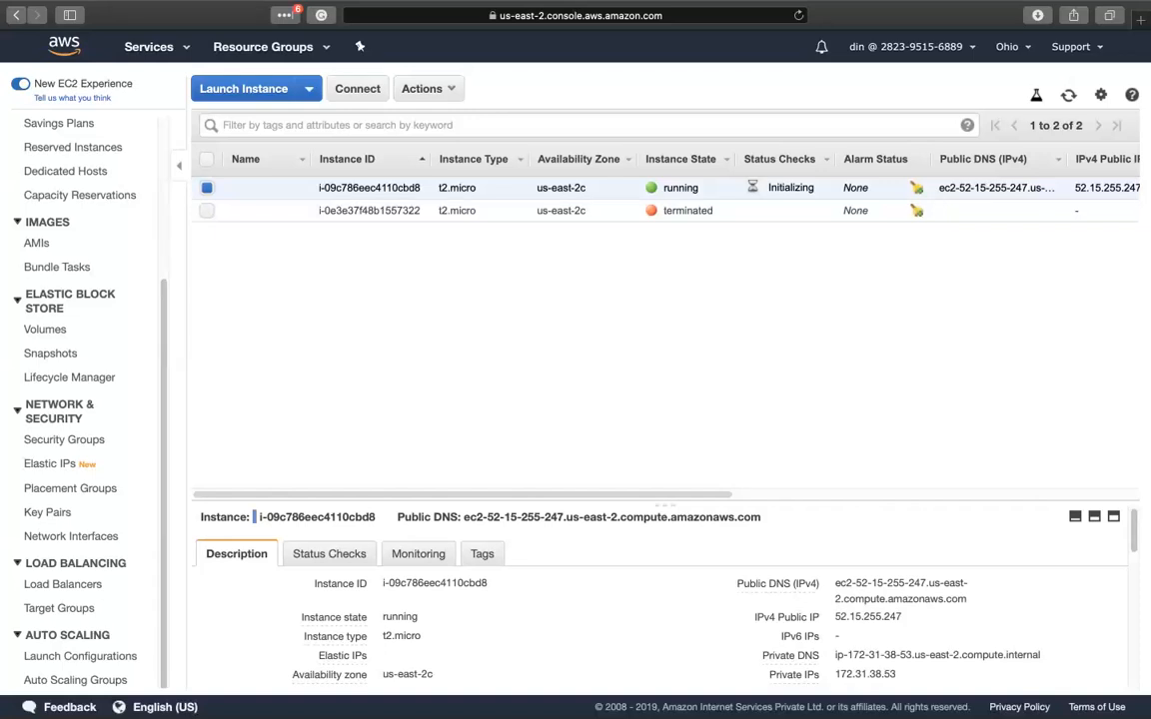
pyautogui.click(423, 88)
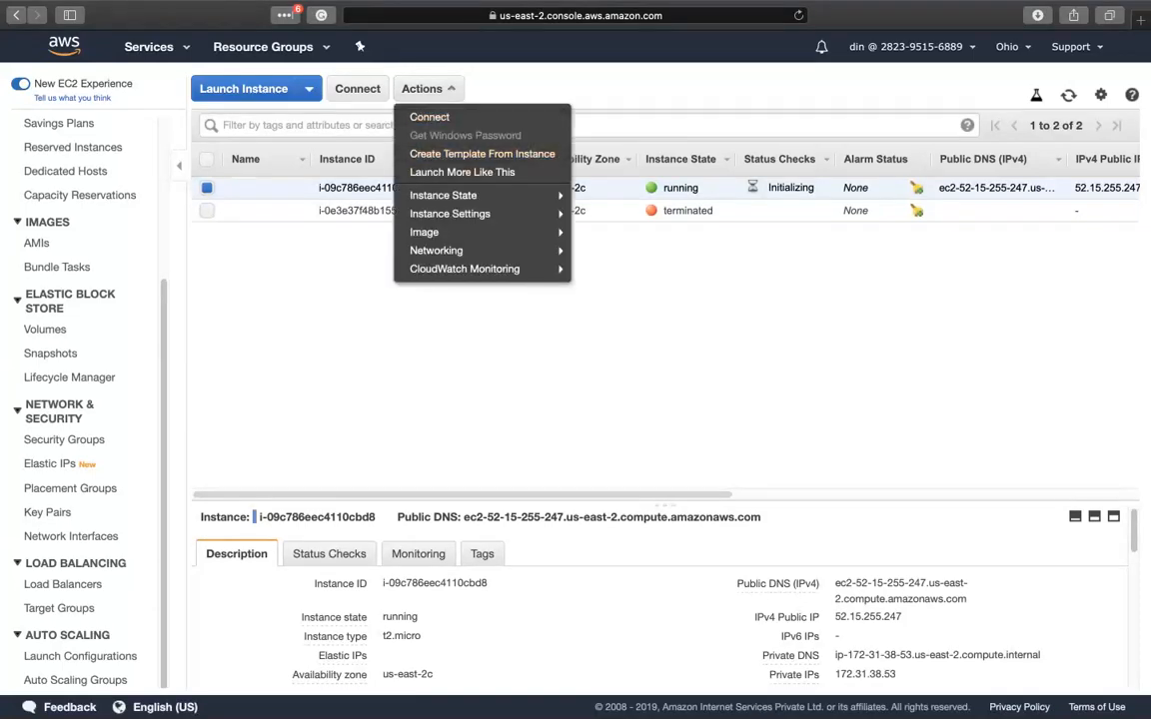
pyautogui.moveTo(442, 195)
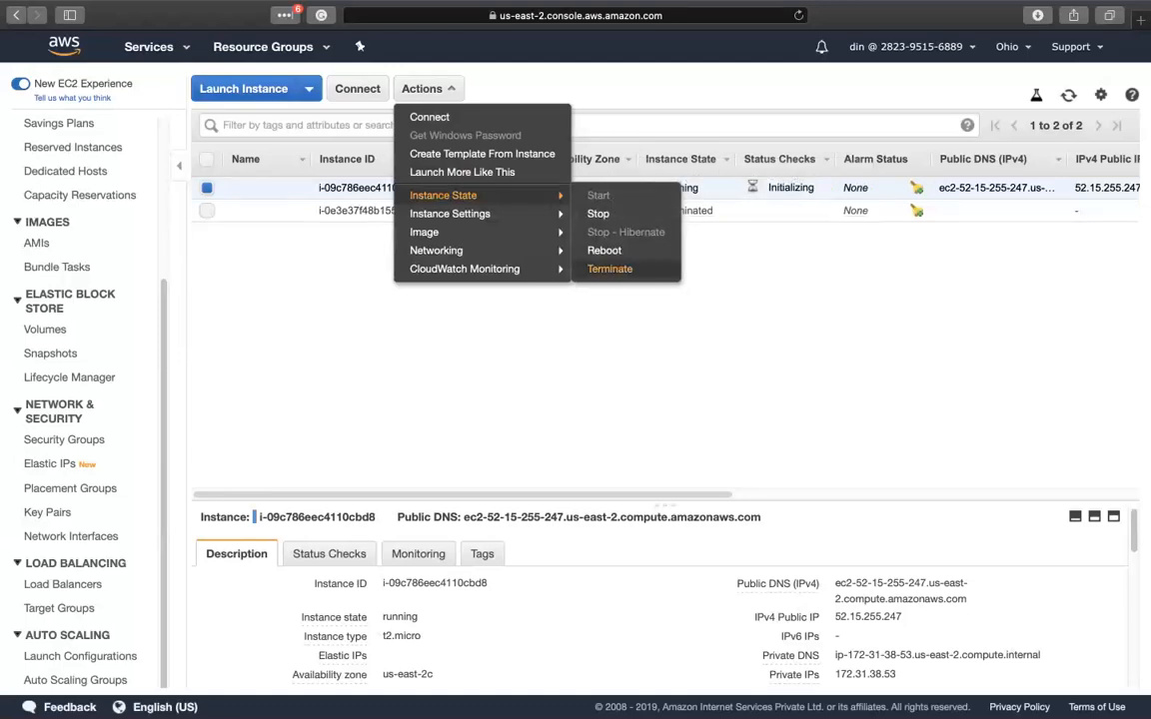
pyautogui.click(610, 269)
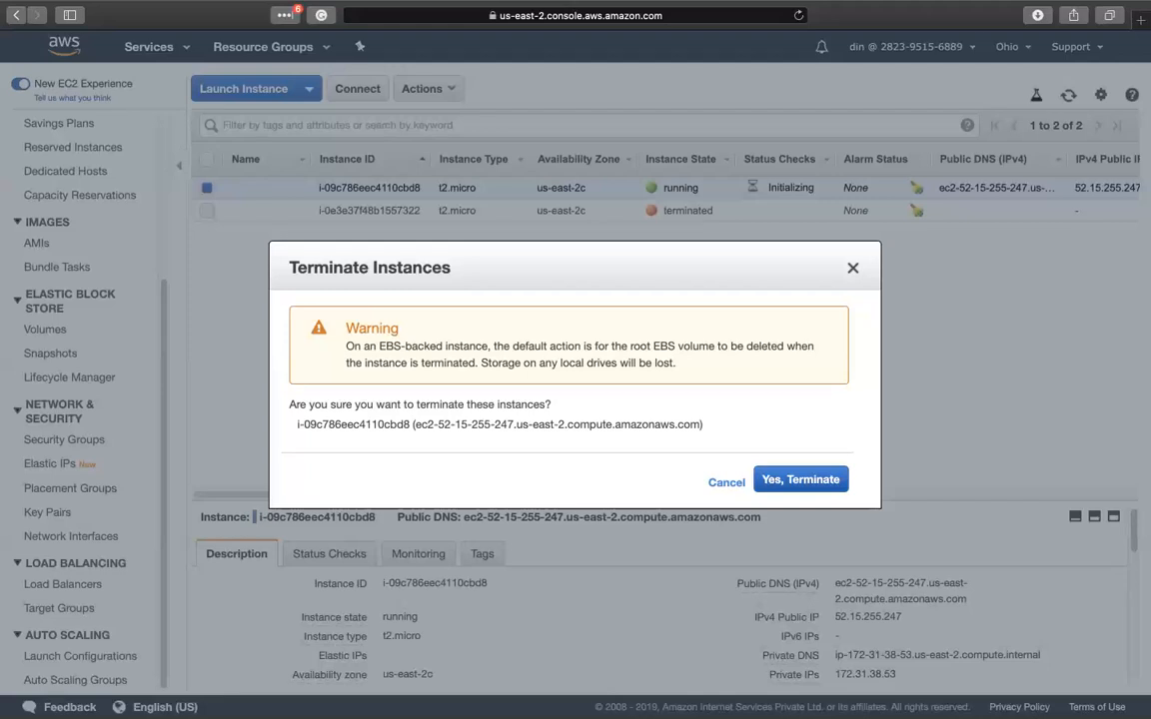
pyautogui.press('Return')
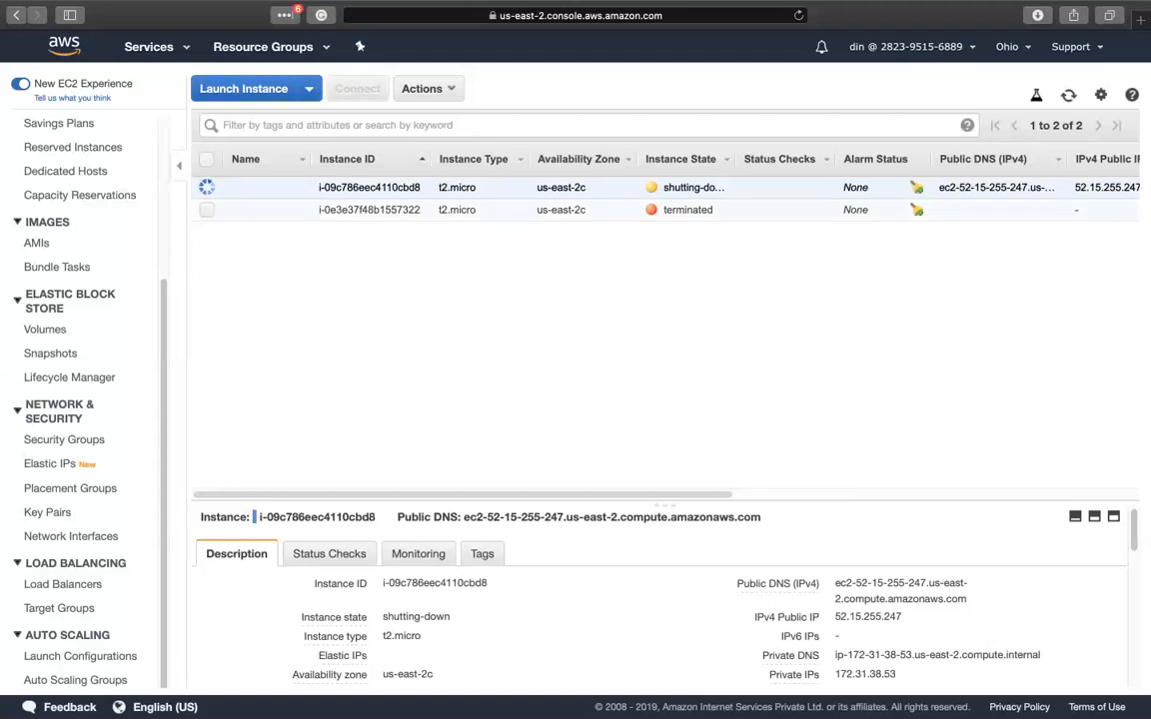
# - Sign out of the IAM user's account and open the console sign-in page
pyautogui.click(906, 46)
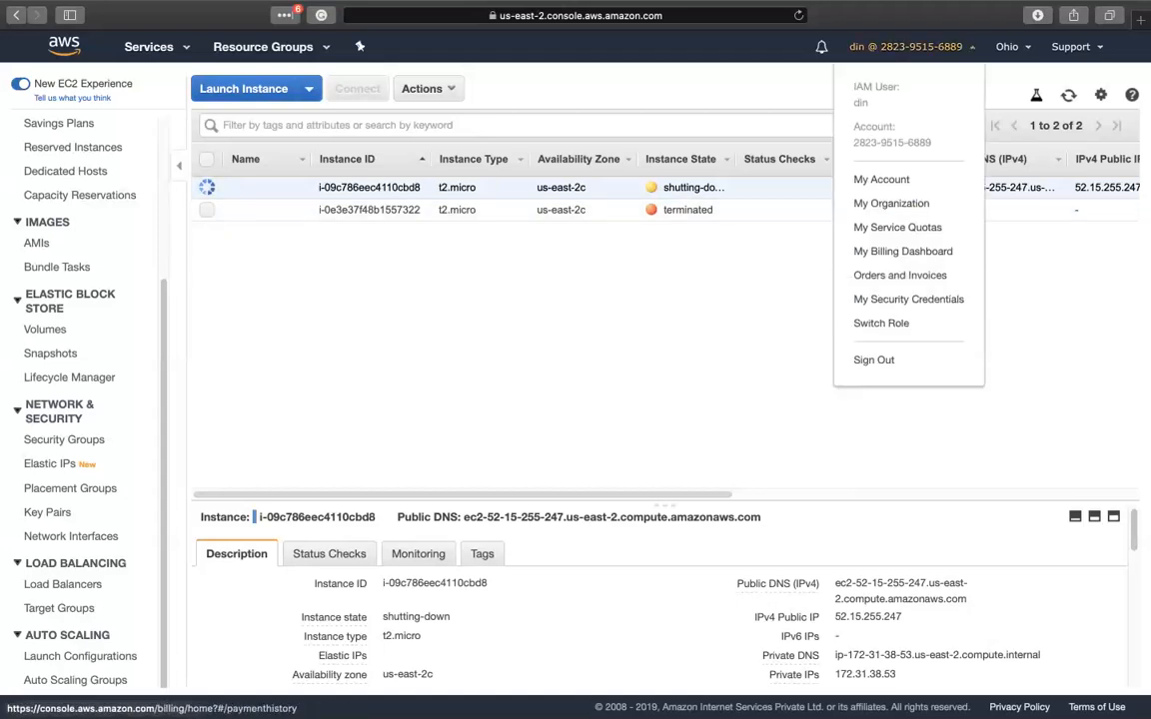
pyautogui.click(873, 360)
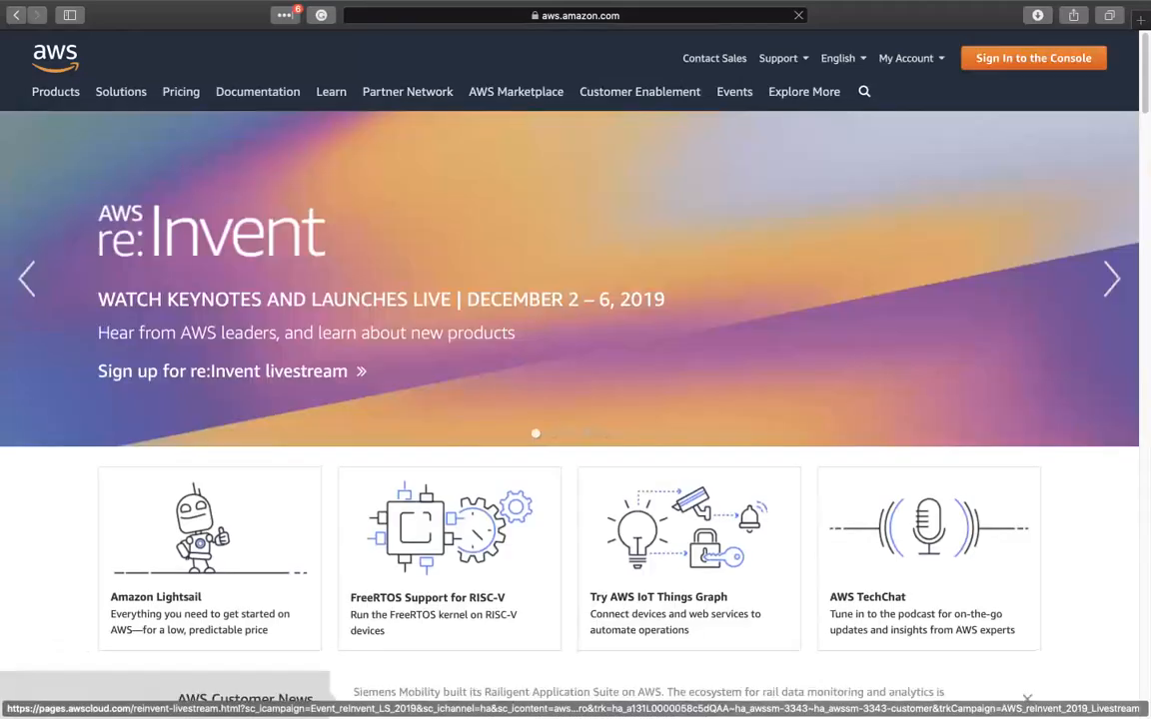
pyautogui.click(1033, 58)
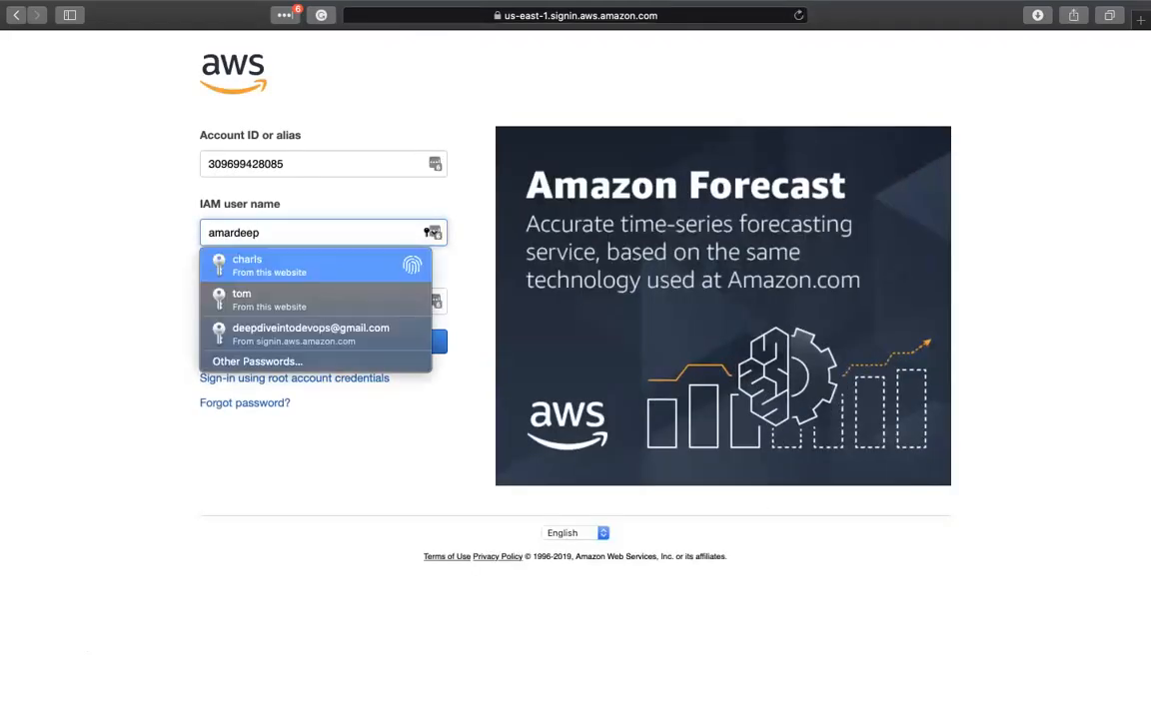
# - Clear the account ID, fill in a saved IAM user name and password, and check LastPass for other saved logins
pyautogui.hotkey('shift', 'Tab')
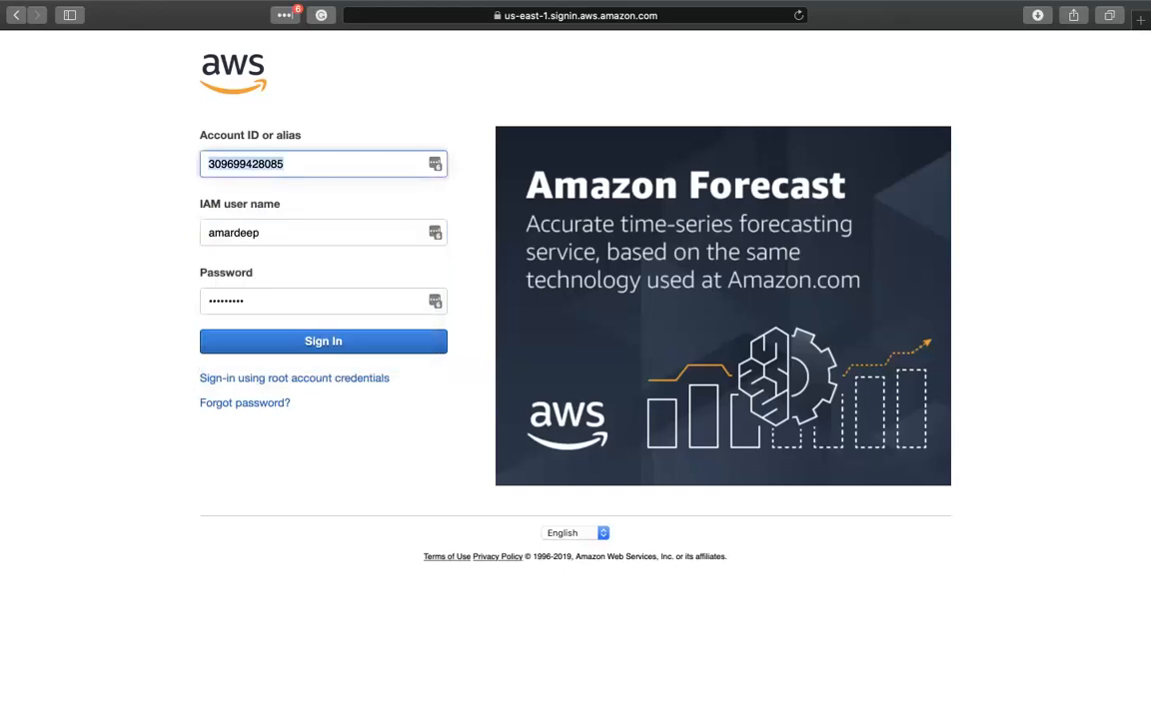
pyautogui.press('BackSpace')
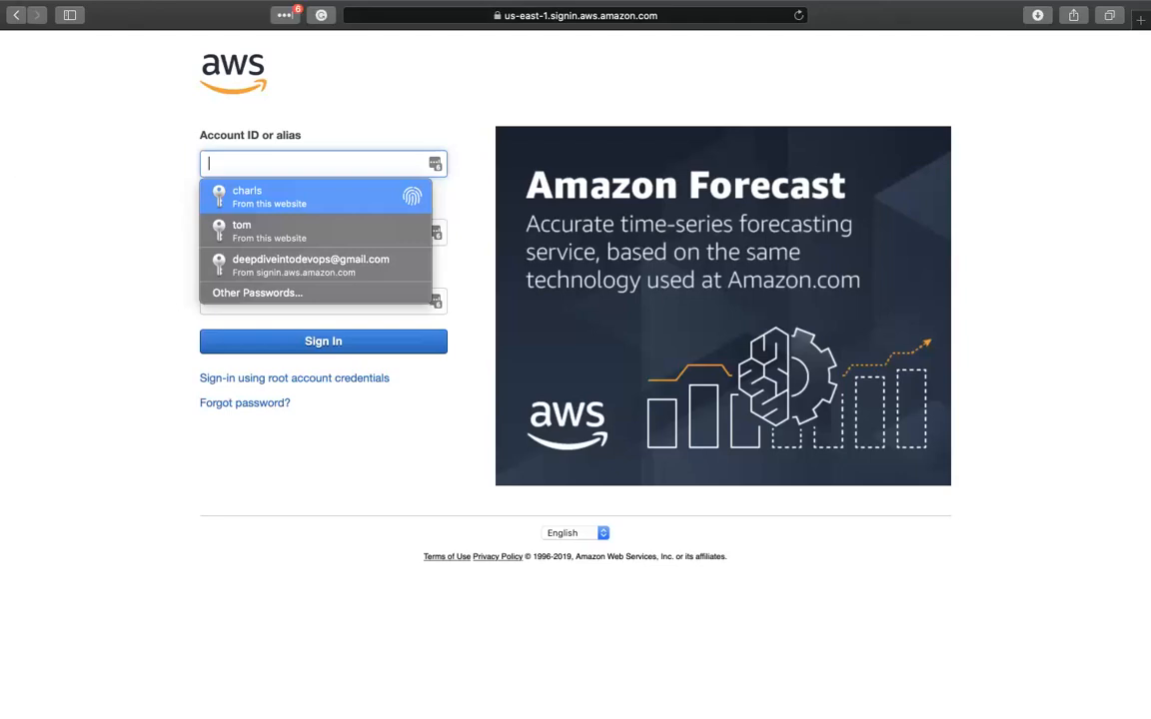
pyautogui.press('Down')
pyautogui.press('Return')
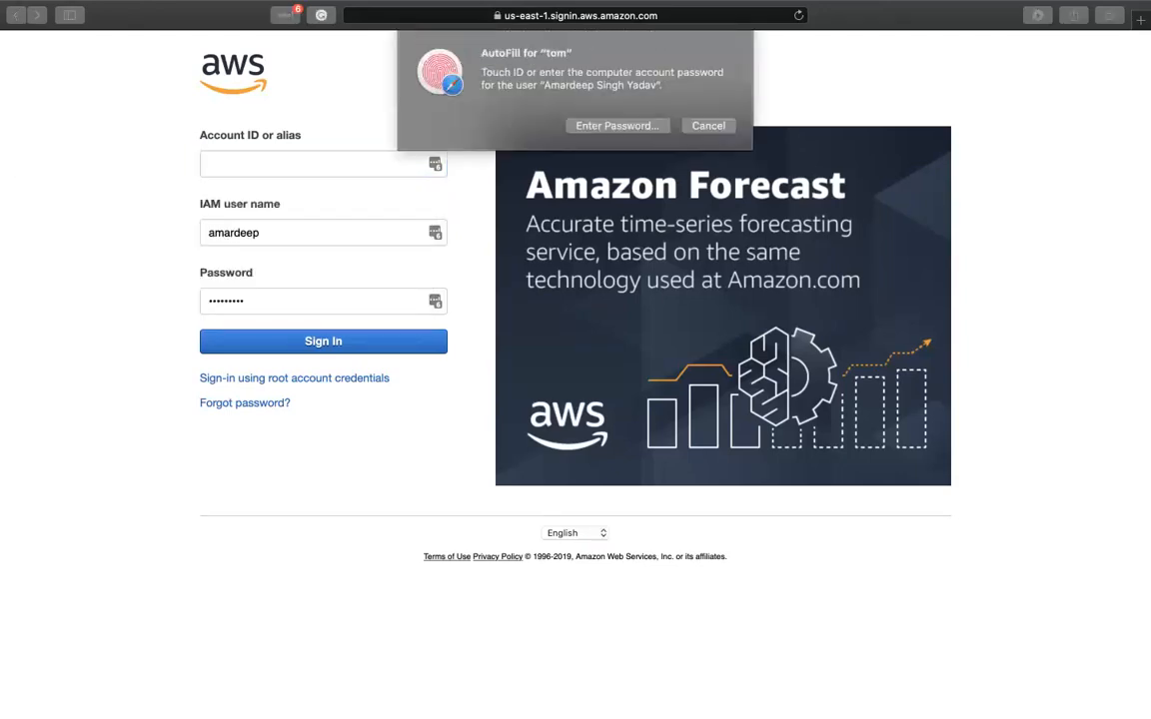
pyautogui.click(310, 164)
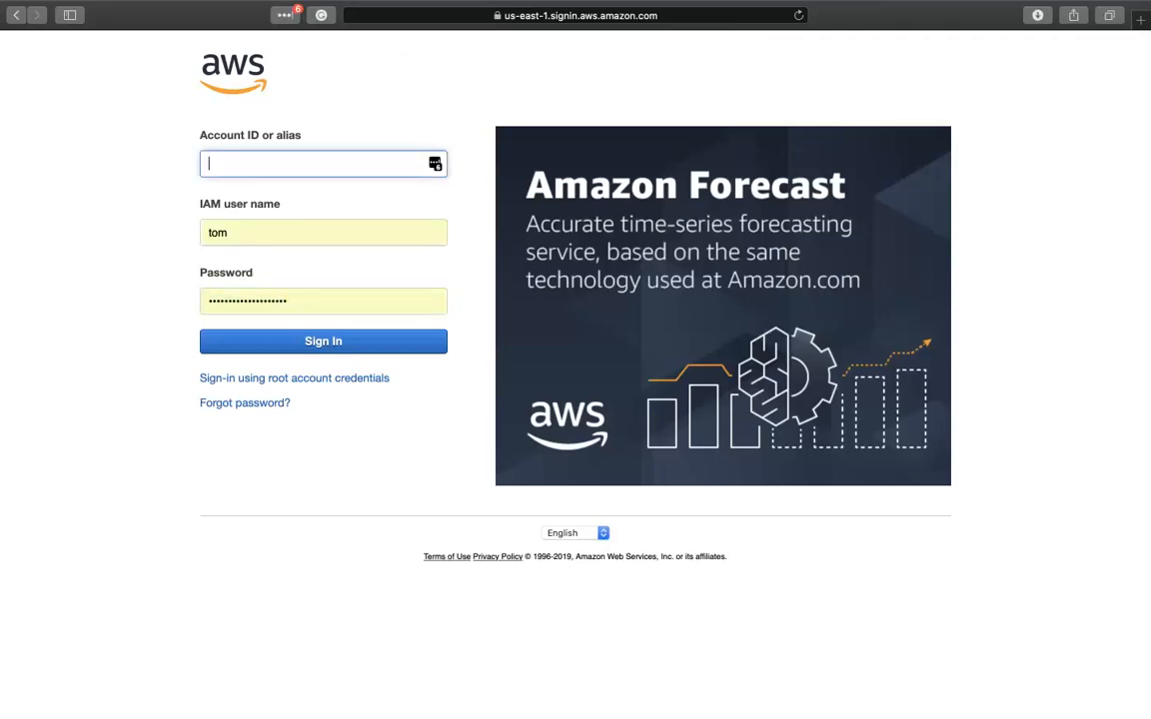
pyautogui.click(435, 164)
pyautogui.scroll(-3, 390, 359)
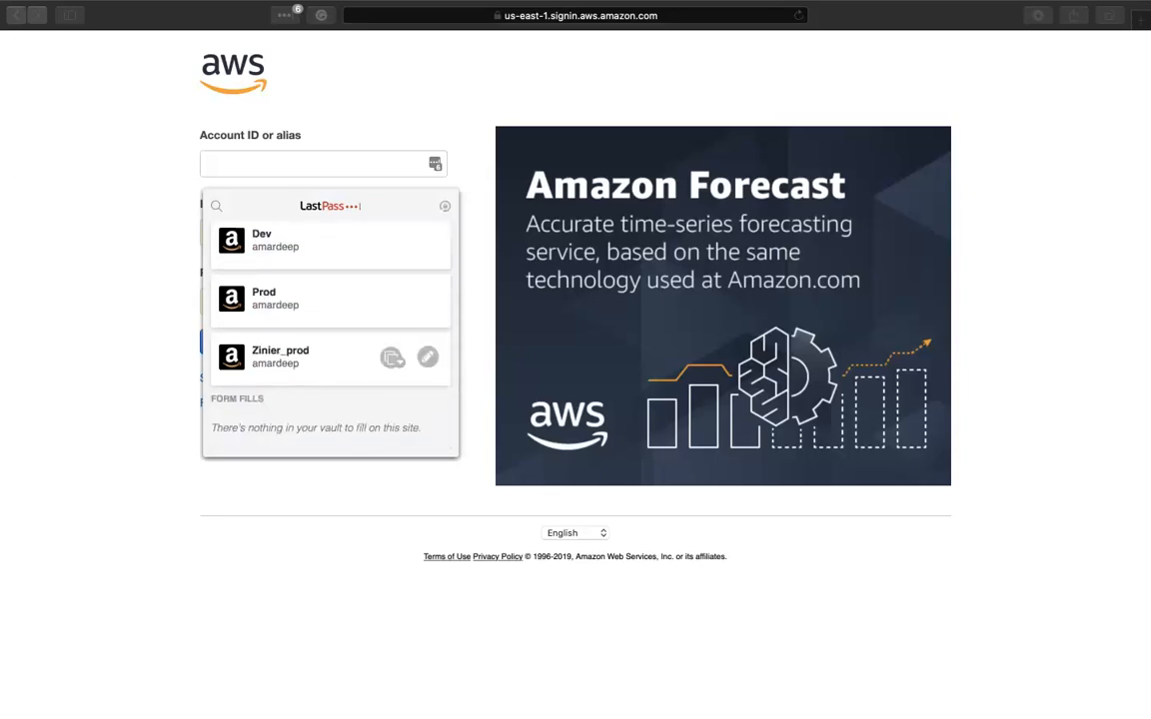
pyautogui.press('Escape')
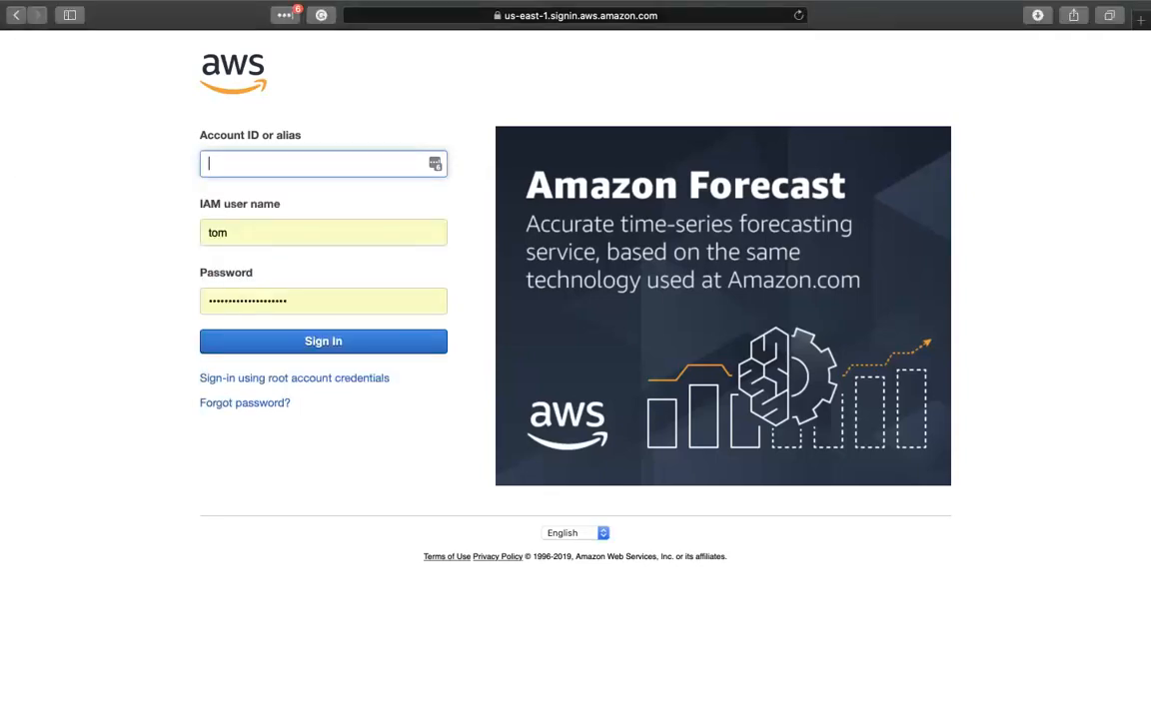
# - Replace the IAM user name and password with the saved login for the root account's email
pyautogui.click(300, 233)
pyautogui.press('super+a')
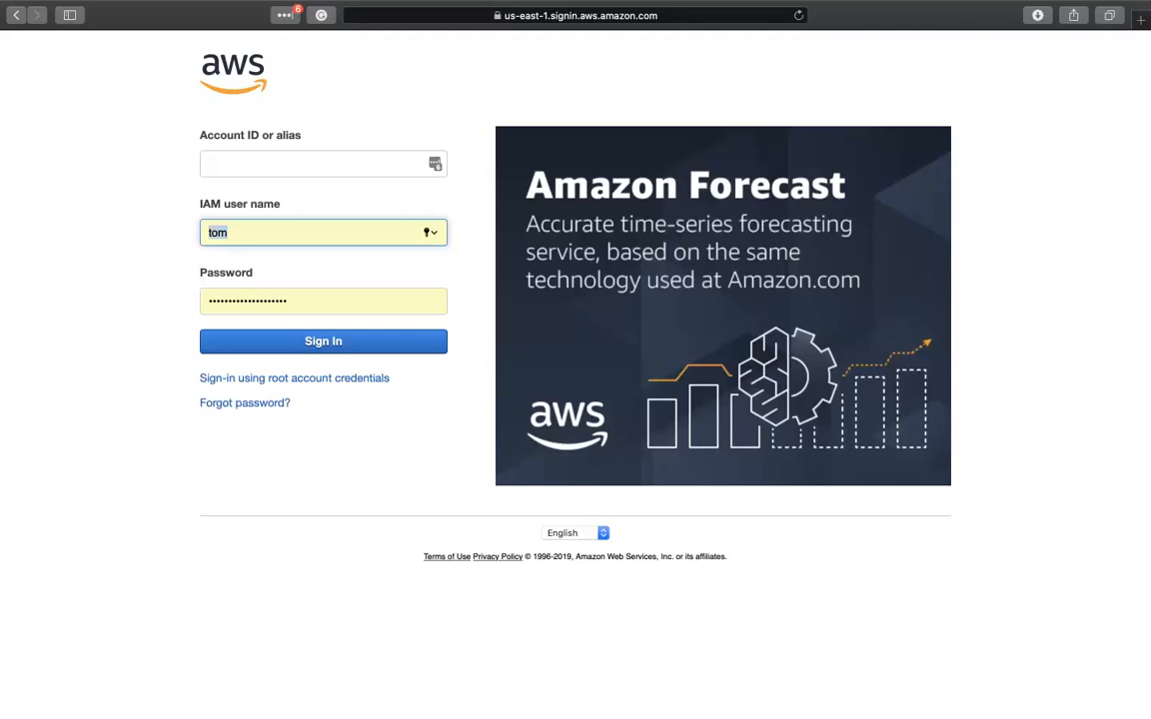
pyautogui.press('BackSpace')
pyautogui.press('Down')
pyautogui.press('Down')
pyautogui.press('Return')
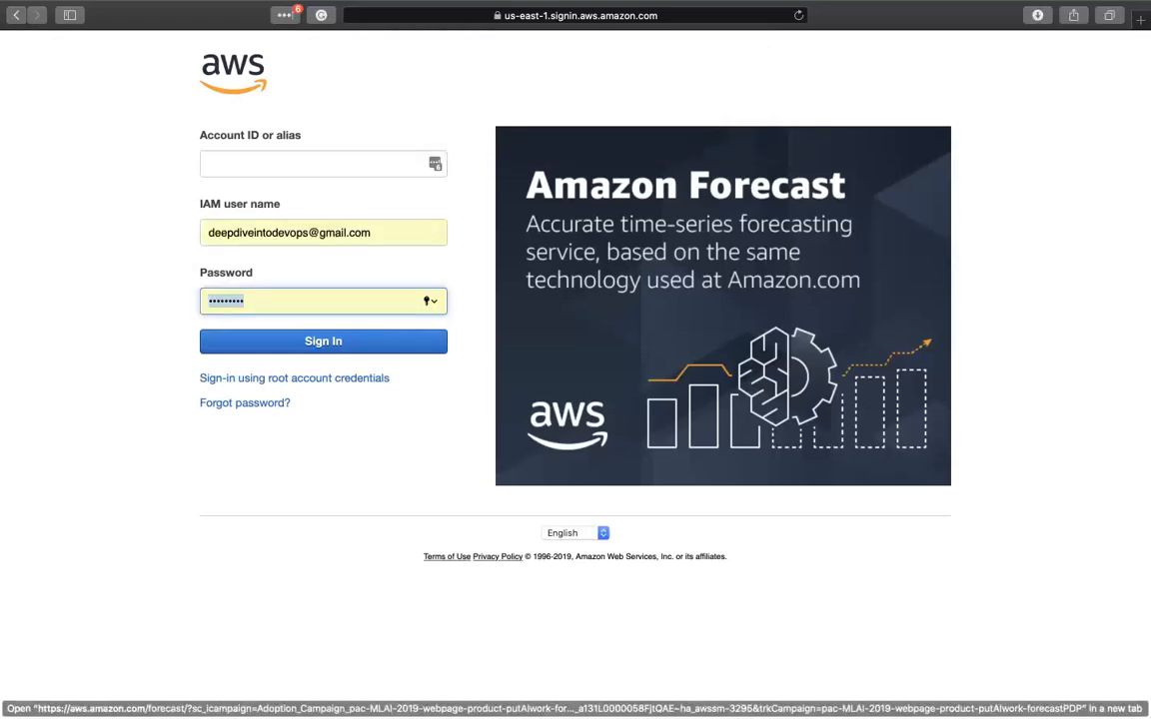
# - Switch to the sign-in page for root account credentials
pyautogui.click(295, 378)
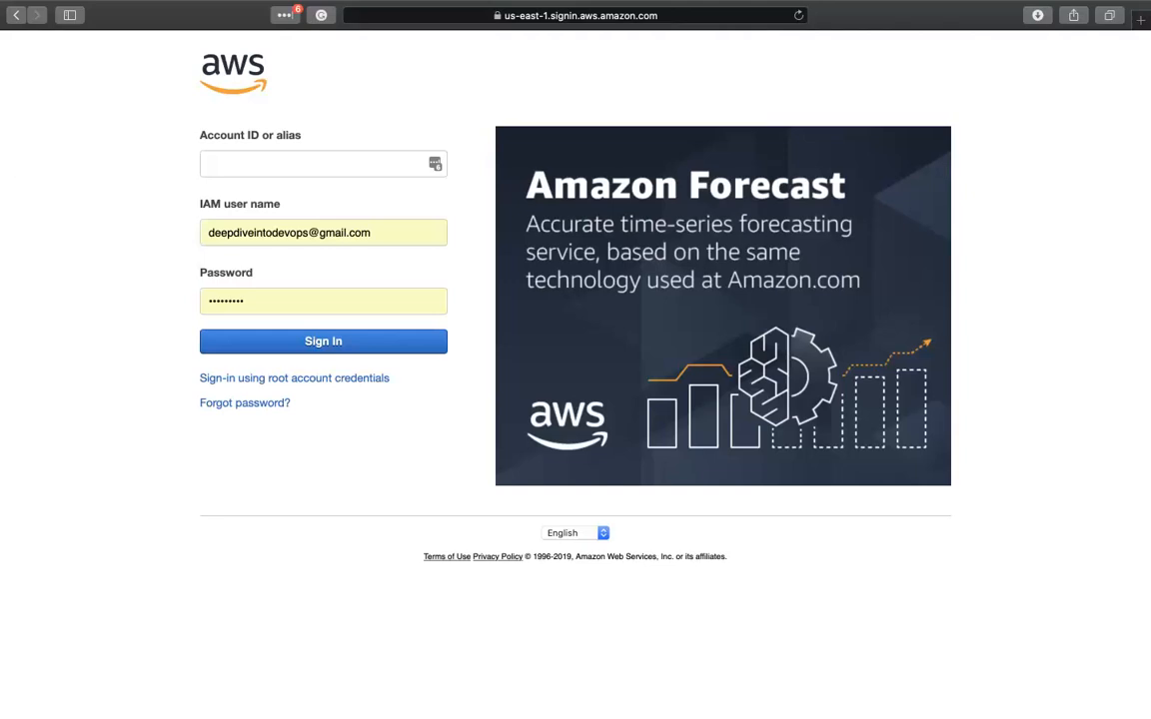
pyautogui.click(324, 342)
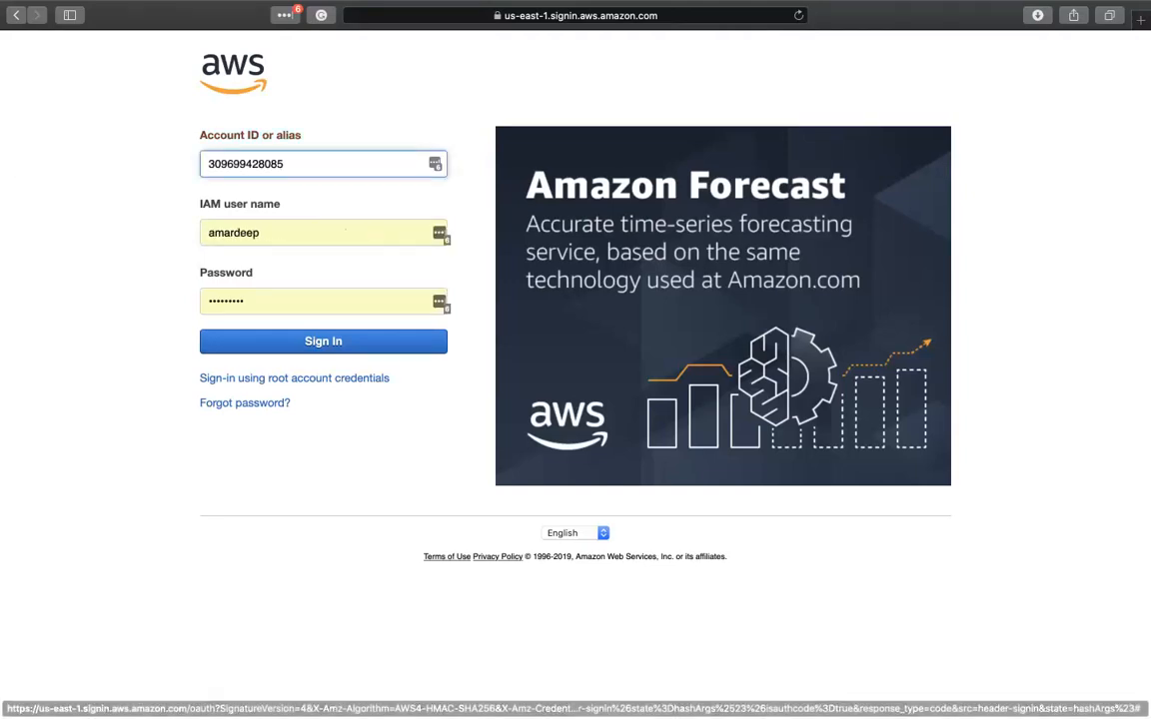
pyautogui.press('Return')
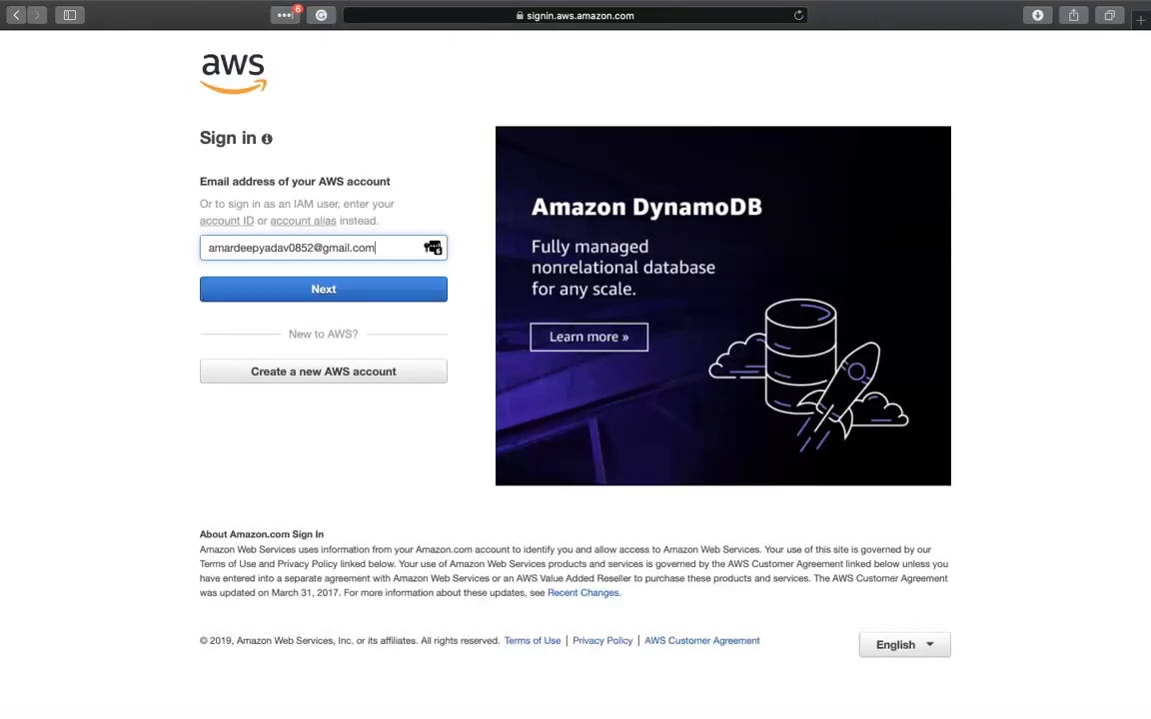
# - Replace the prefilled email with the saved root account email and sign in with its saved password
pyautogui.press('super+a')
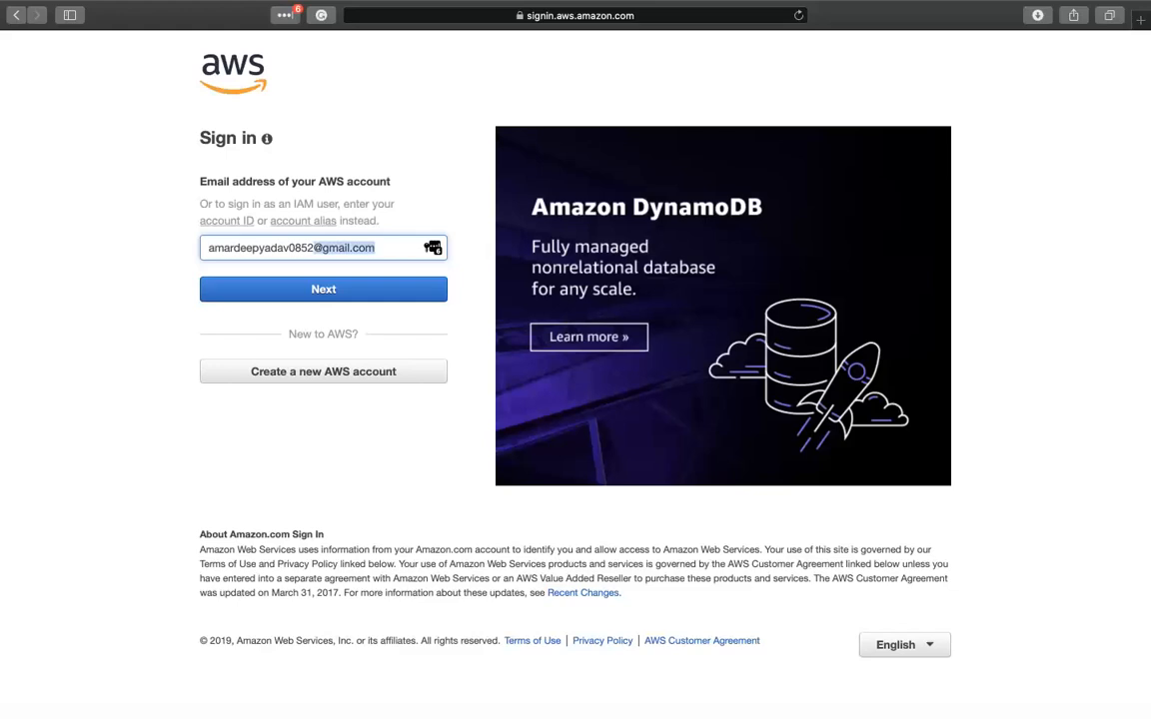
pyautogui.press('BackSpace')
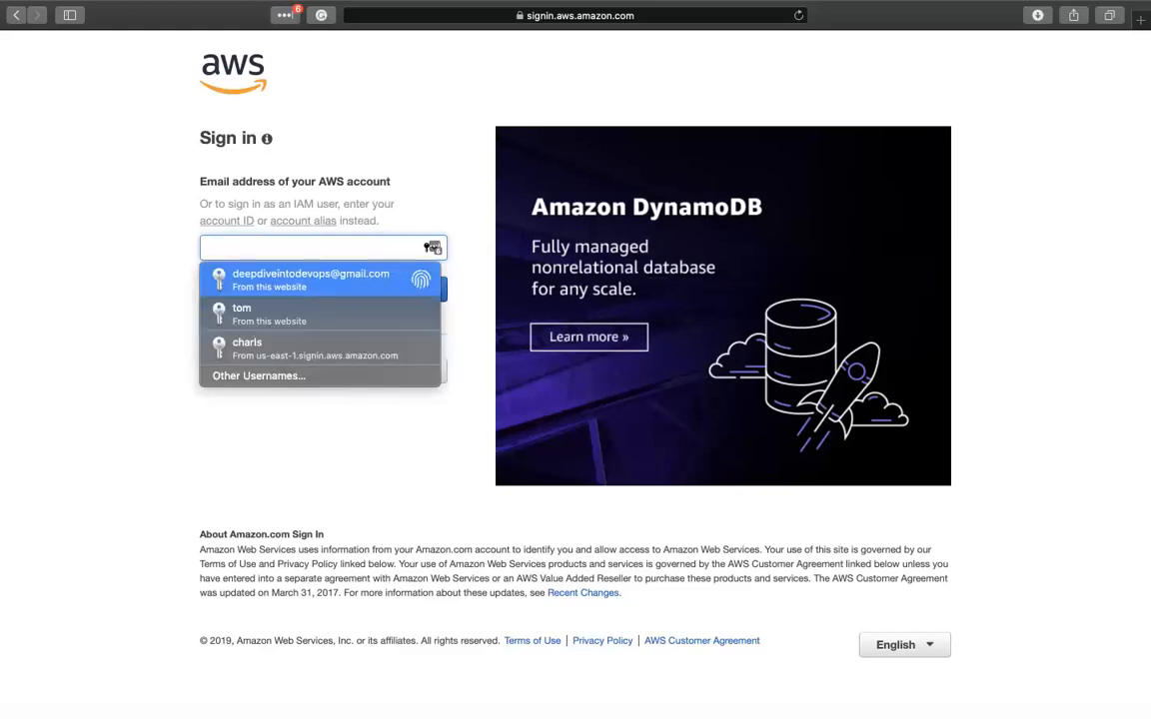
pyautogui.press('Return')
pyautogui.press('Return')
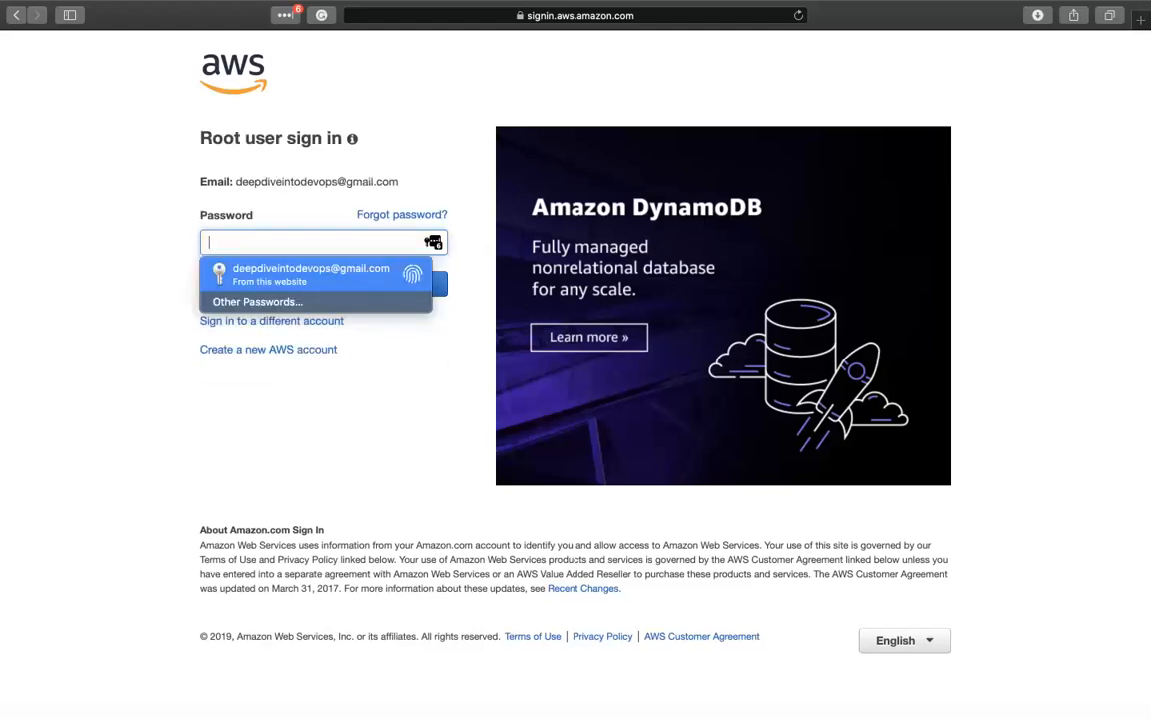
pyautogui.press('Return')
pyautogui.press('Return')
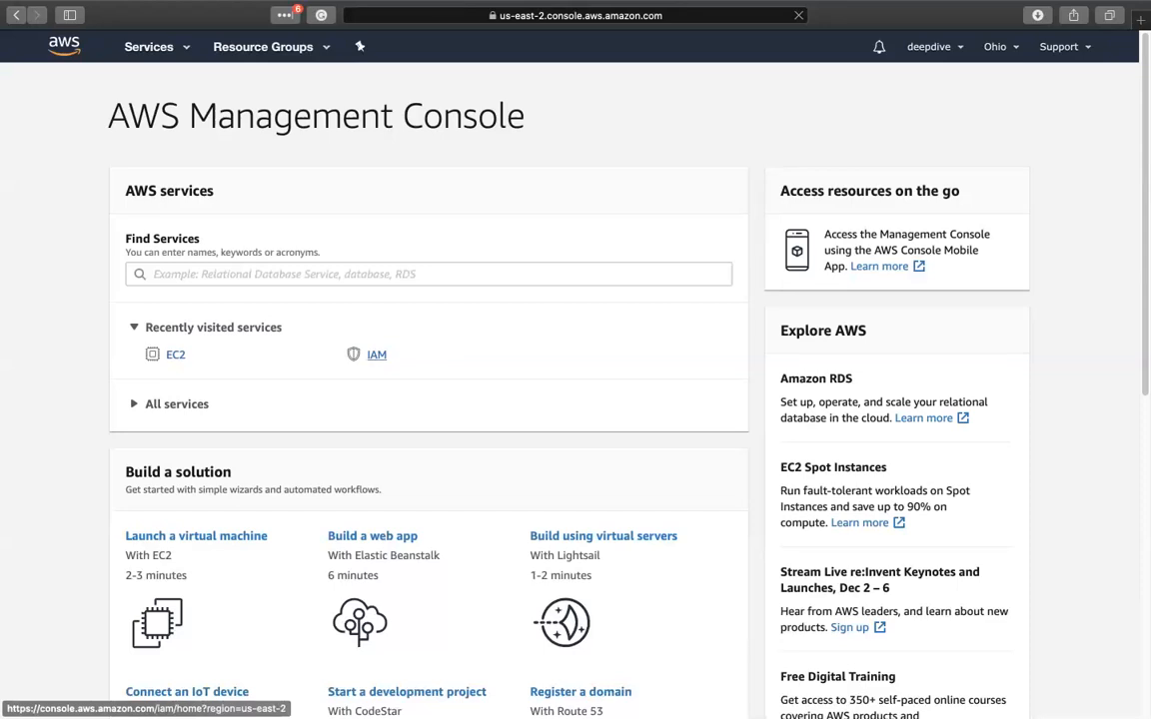
# - Review the users and roles lists in IAM, and start creating a new role
pyautogui.click(377, 354)
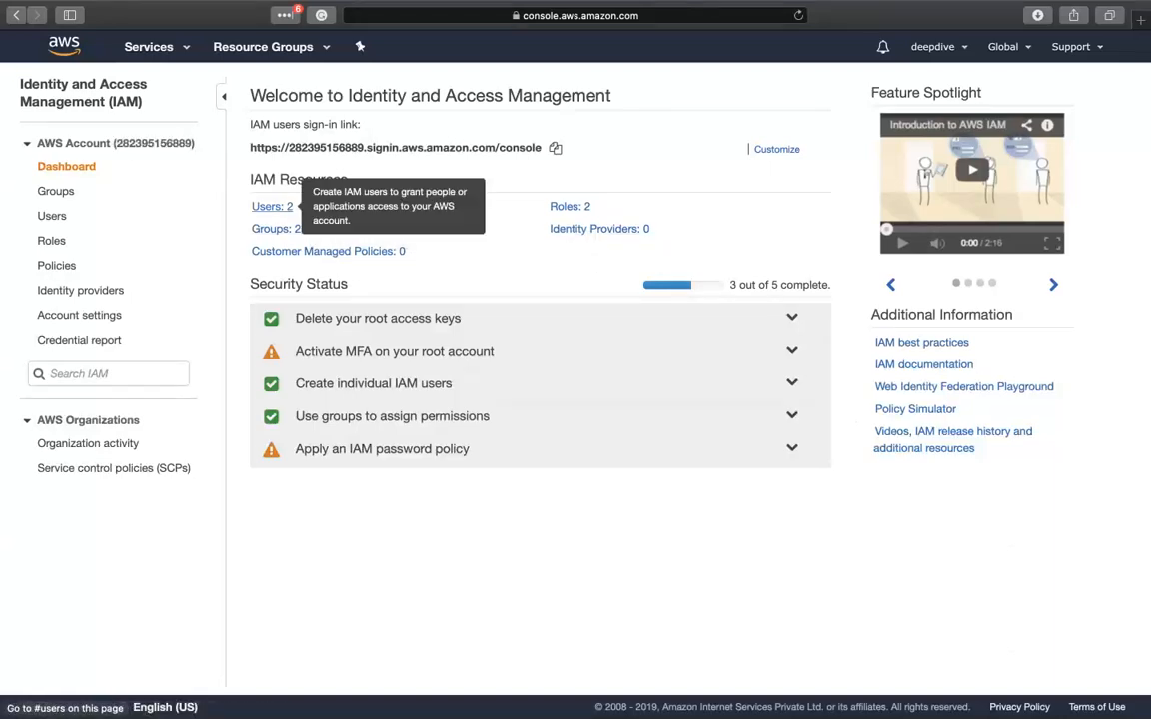
pyautogui.click(272, 206)
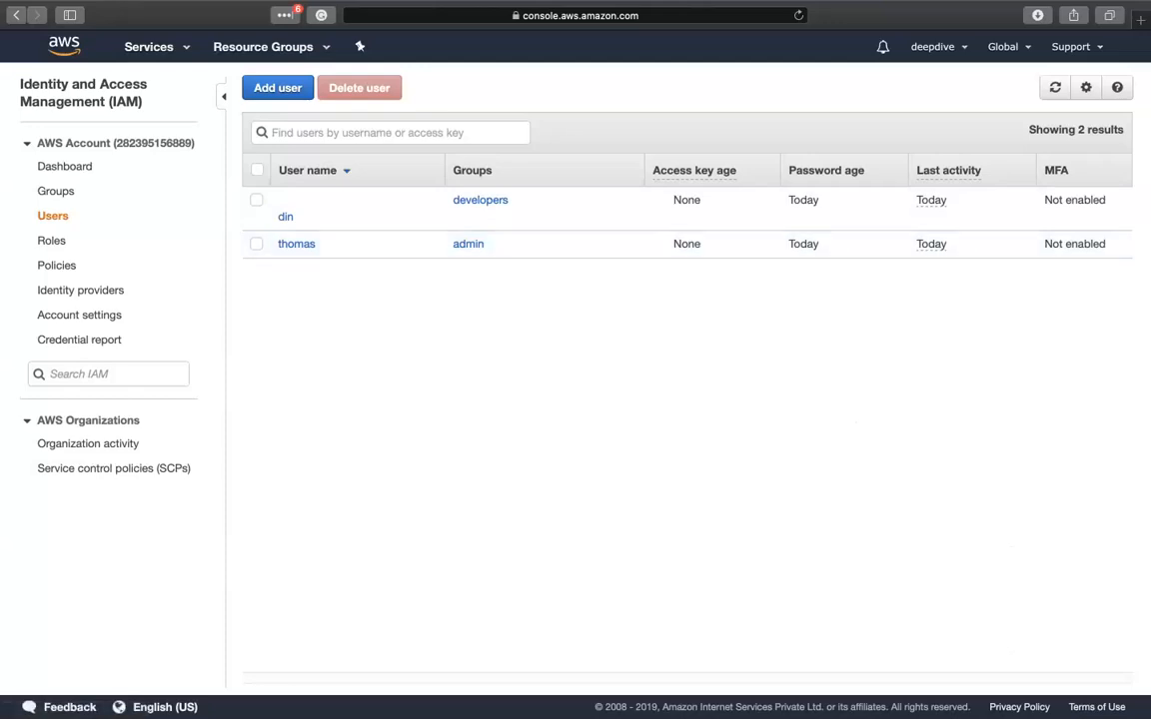
pyautogui.click(51, 241)
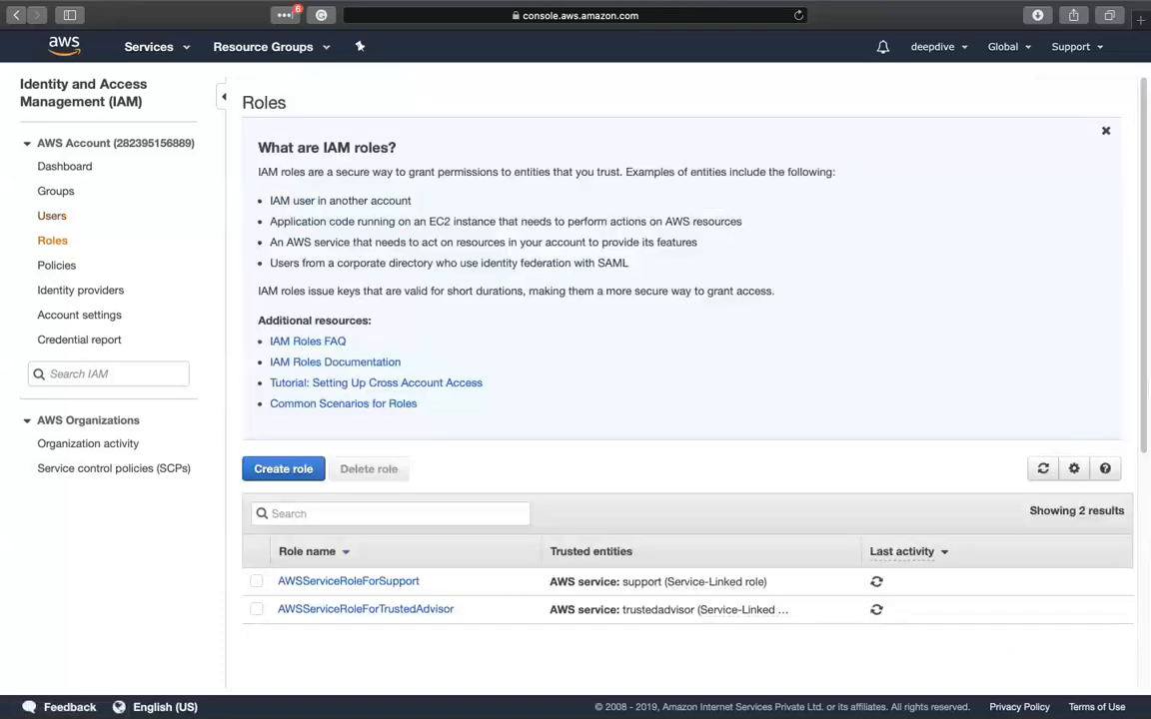
pyautogui.scroll(-3, 679, 399)
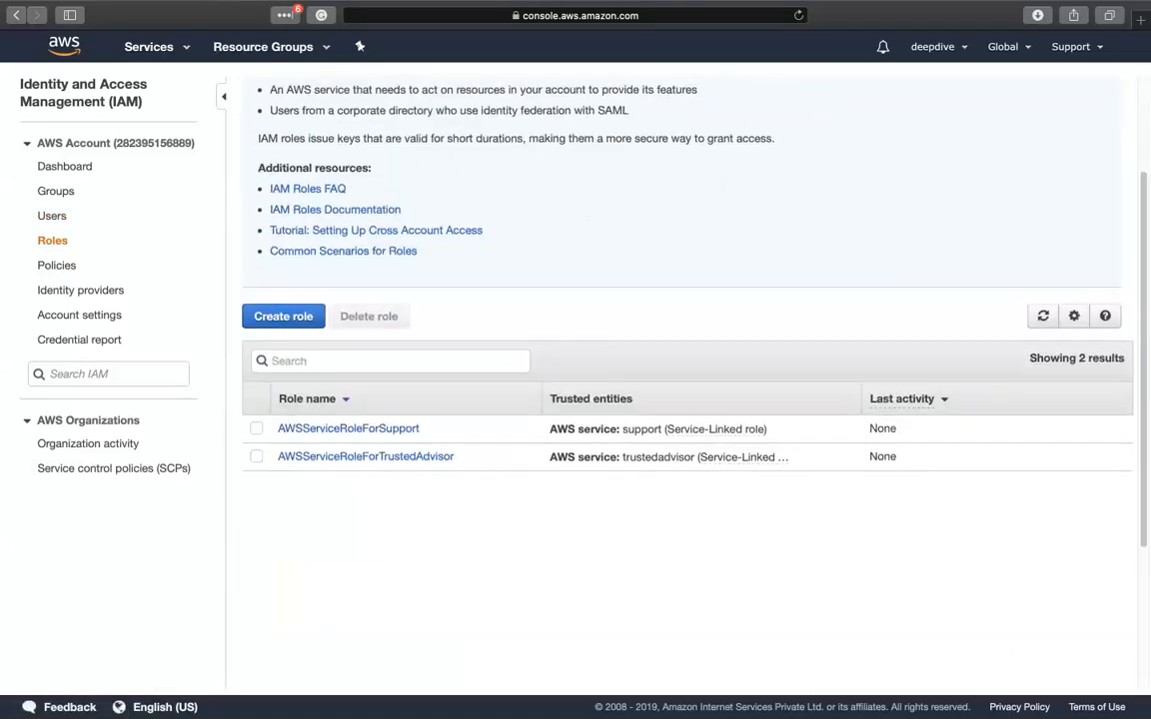
pyautogui.scroll(2, 680, 400)
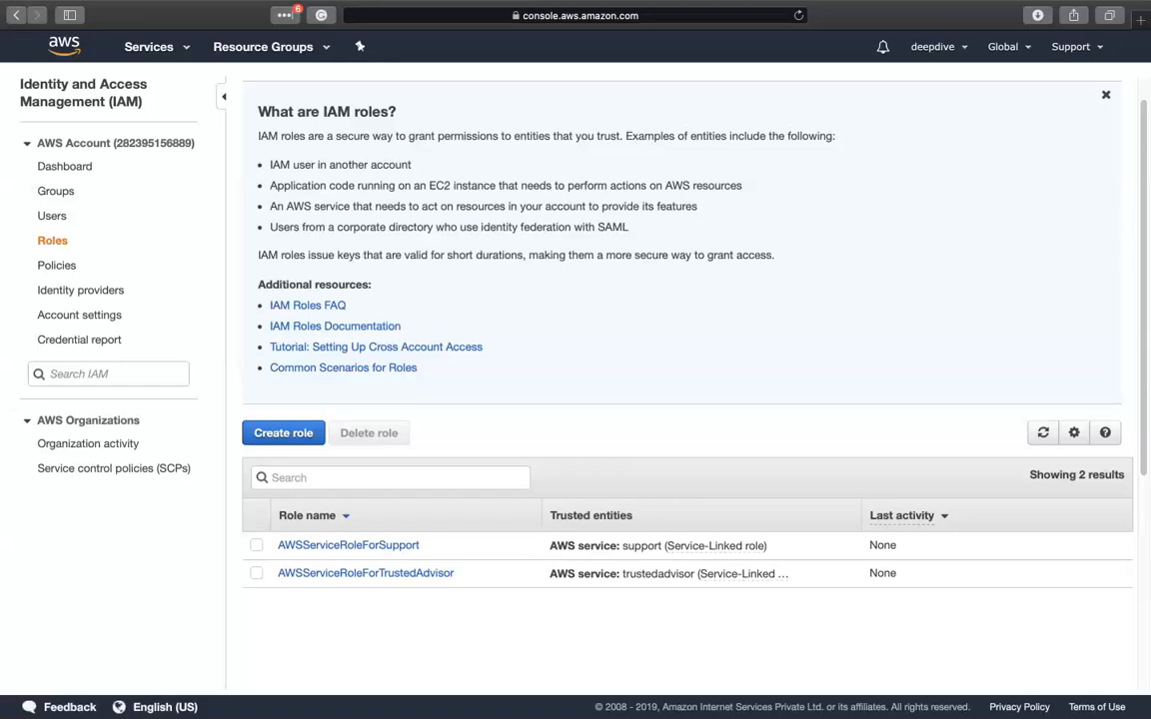
pyautogui.scroll(-2, 624, 300)
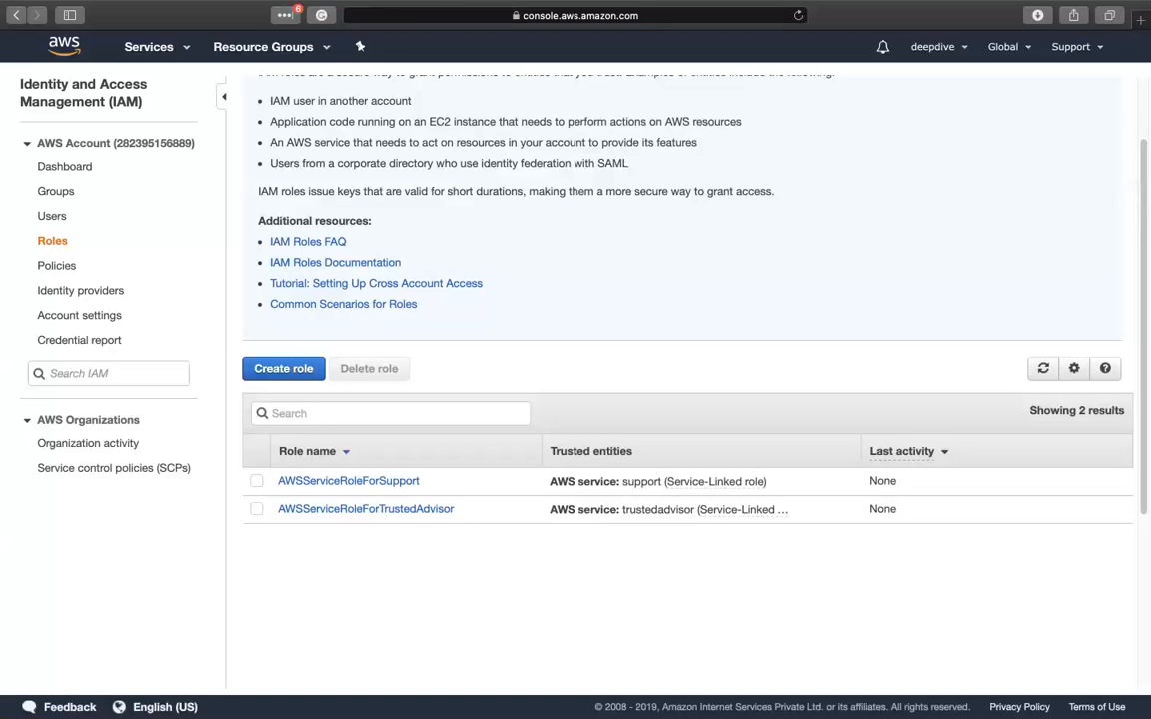
pyautogui.click(282, 368)
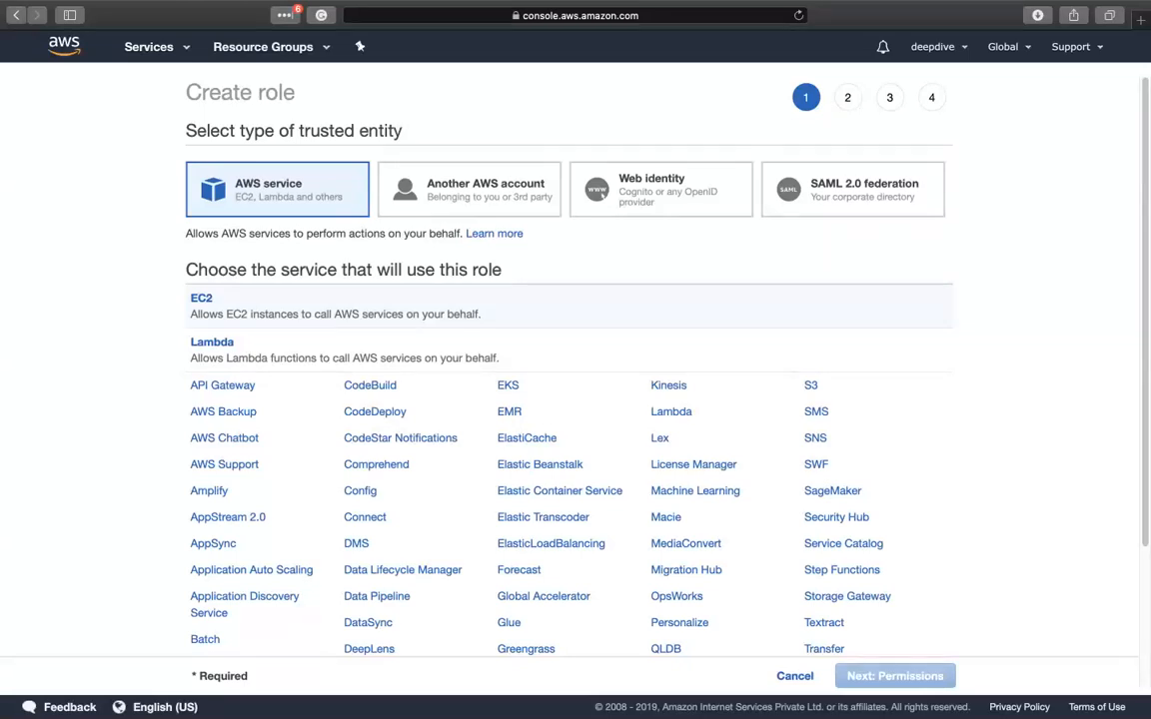
# - Review the services that can use the role, and choose S3 as both service and use case
pyautogui.click(300, 305)
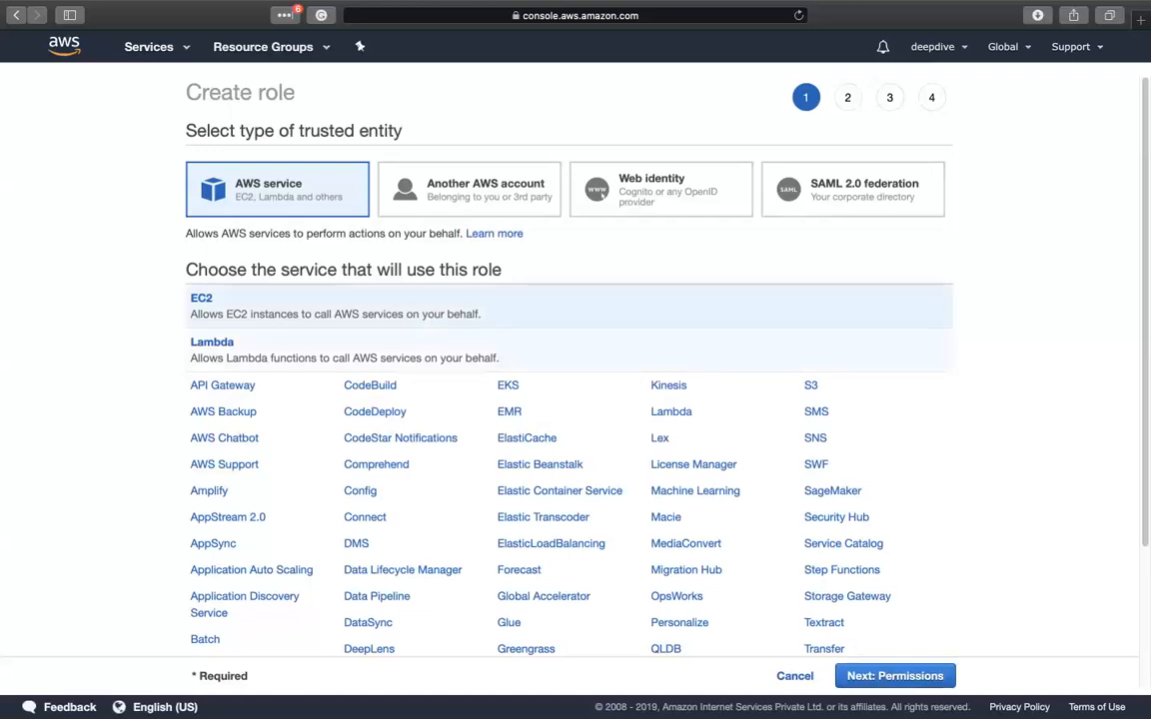
pyautogui.scroll(-3, 576, 399)
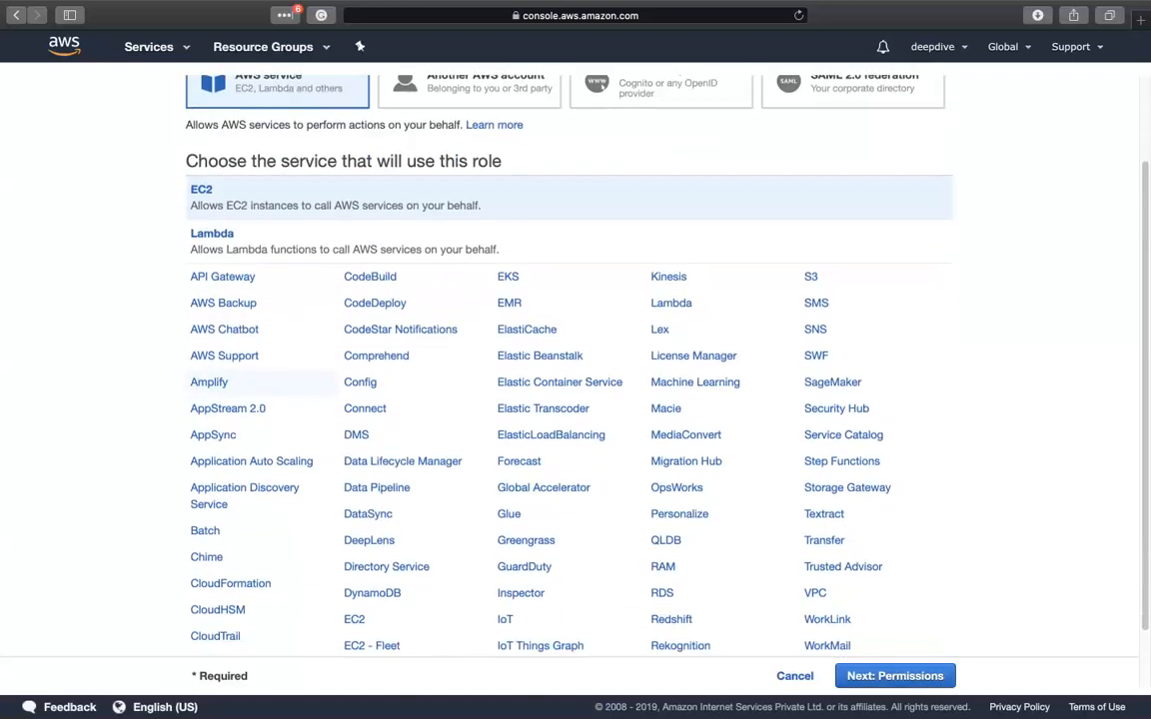
pyautogui.scroll(-1, 700, 265)
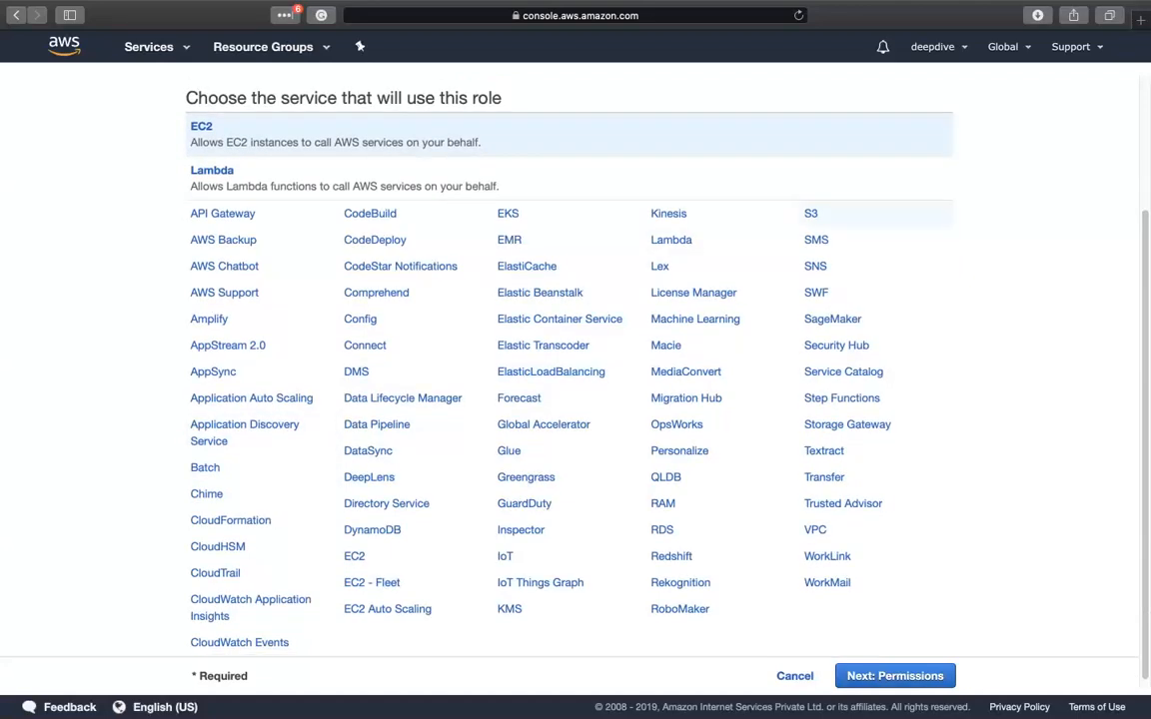
pyautogui.click(814, 213)
pyautogui.scroll(-1, 814, 213)
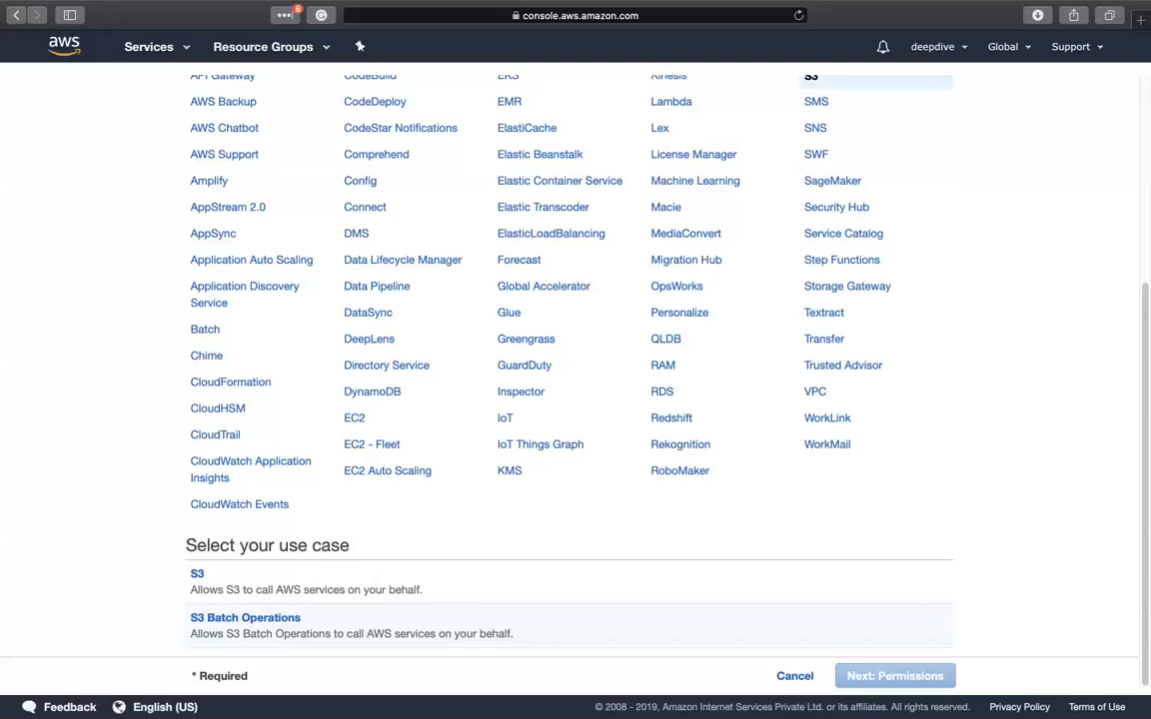
pyautogui.scroll(-1, 569, 626)
pyautogui.scroll(5, 570, 360)
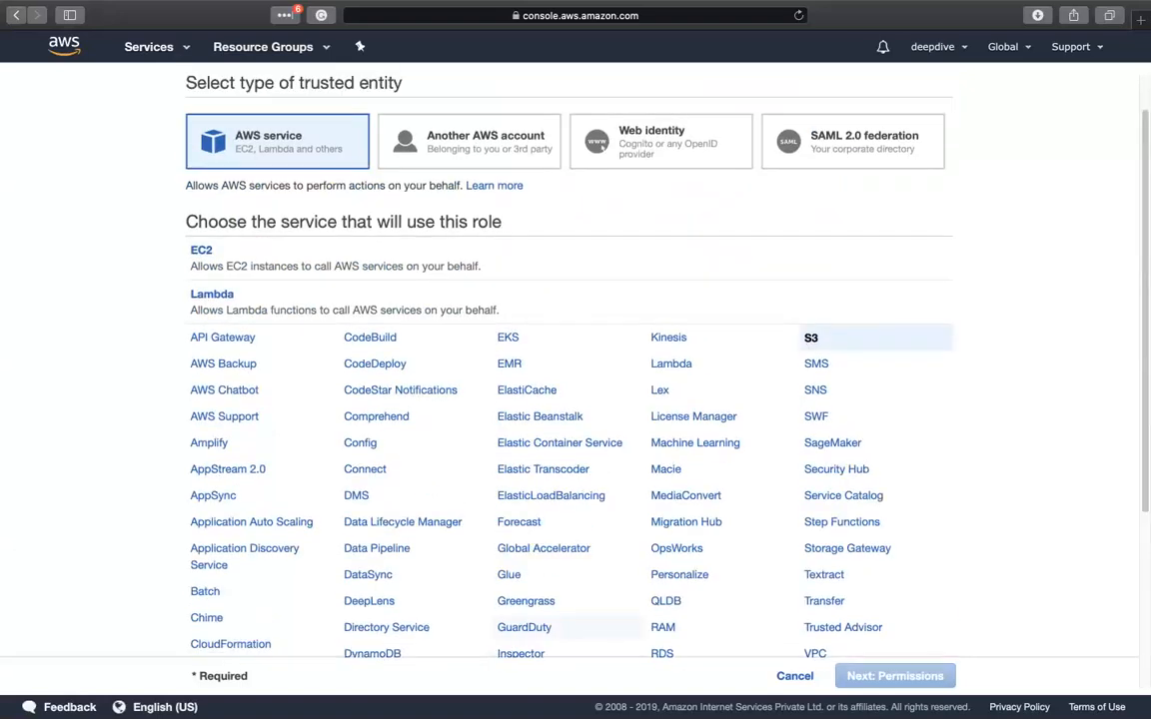
pyautogui.scroll(-5, 689, 440)
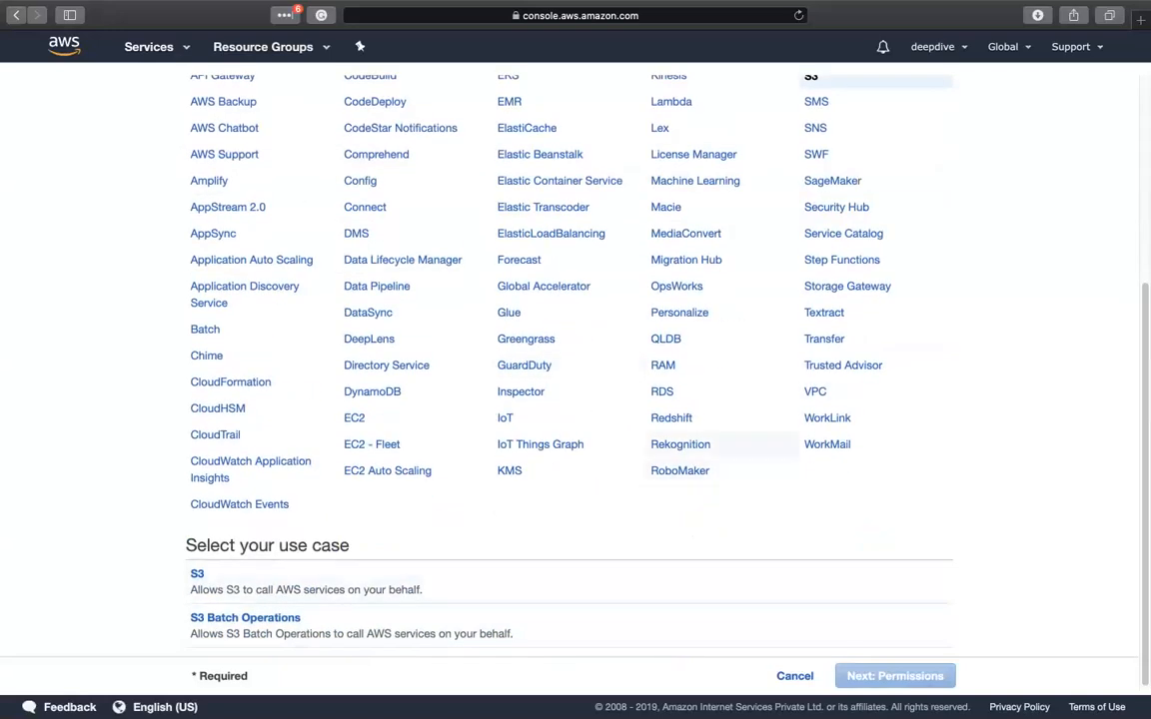
pyautogui.click(197, 573)
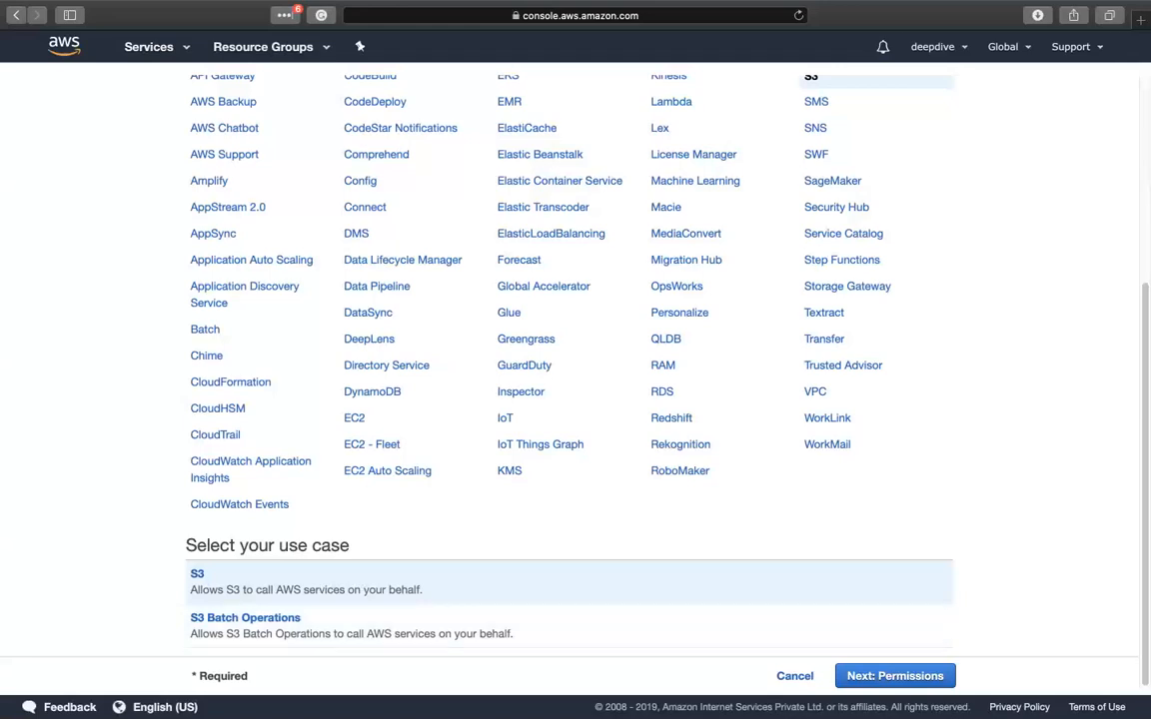
# - Advance to the role review without attaching policies or tags, and enter s3-use as the role name
pyautogui.click(895, 675)
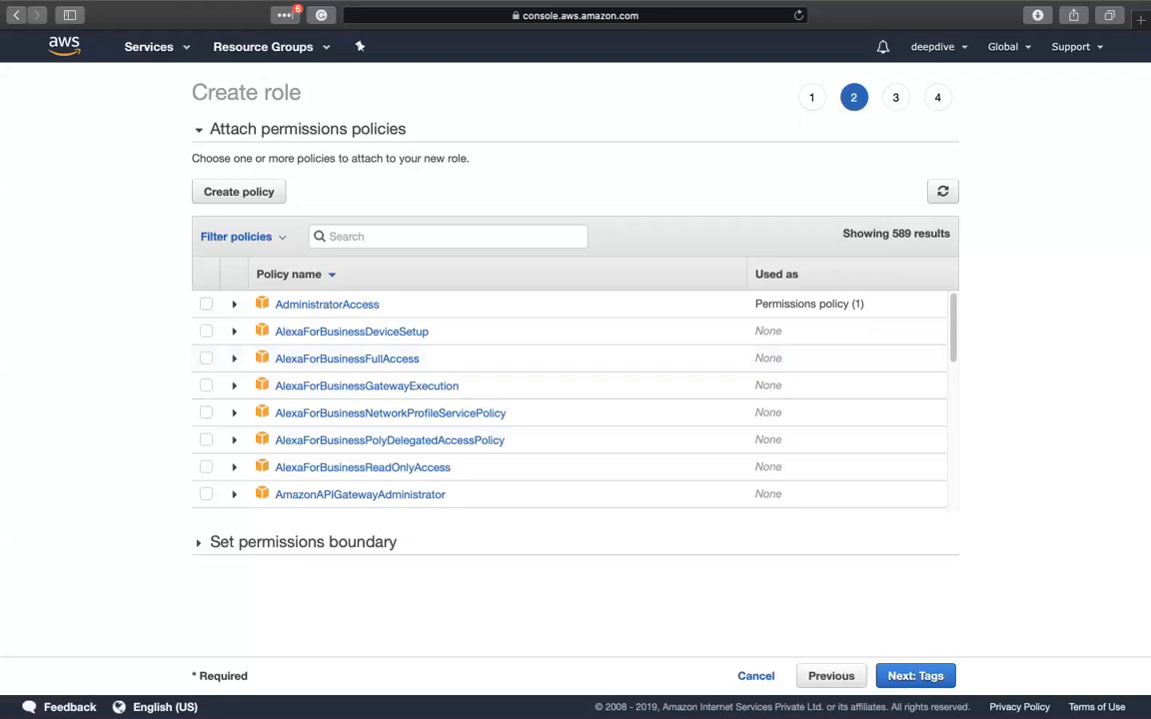
pyautogui.click(915, 677)
pyautogui.click(911, 676)
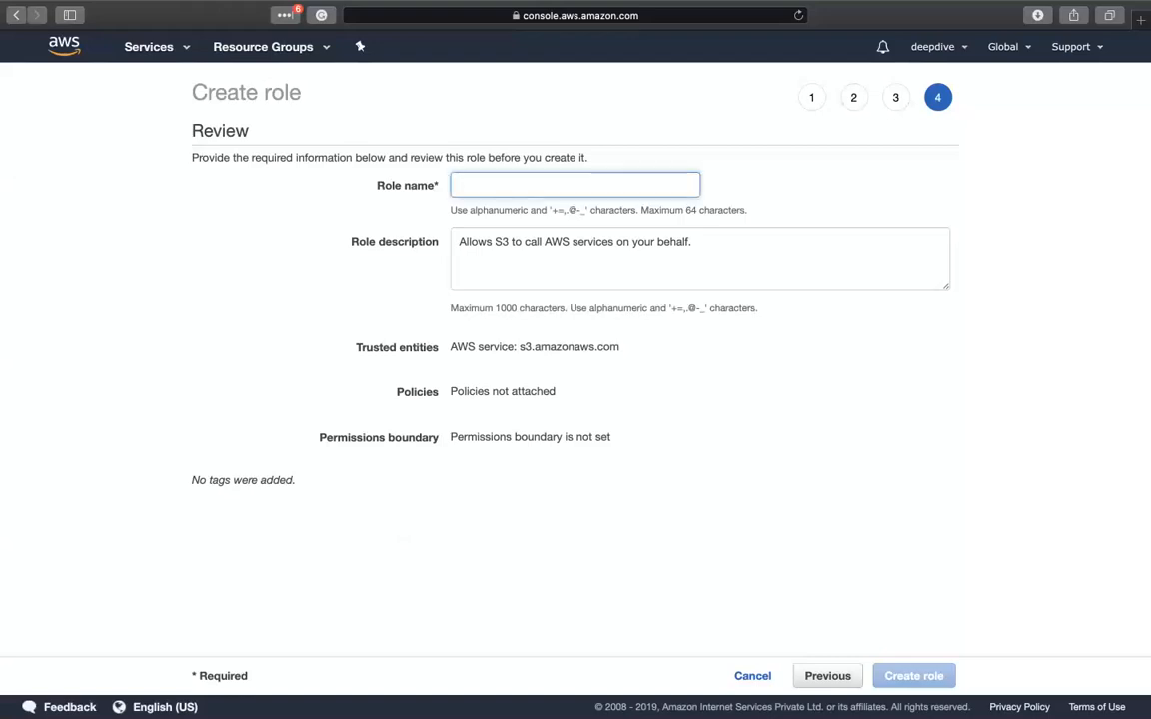
pyautogui.write('s3')
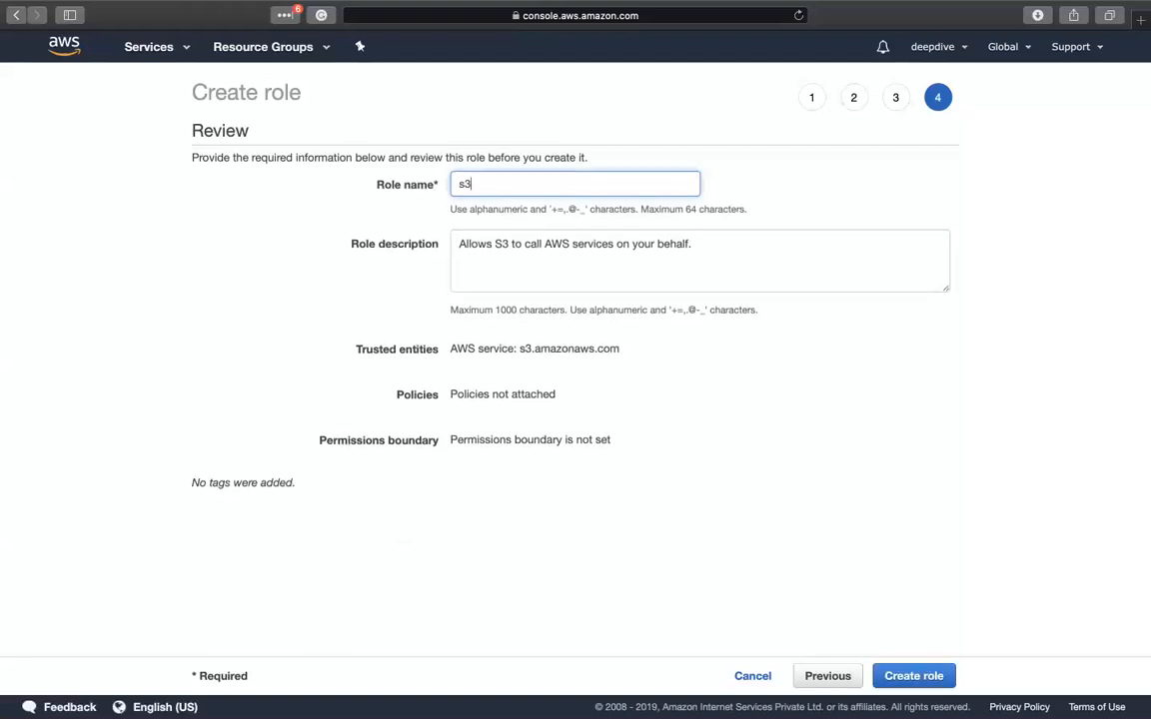
pyautogui.write('-use')
# - Go back from the role review to the trusted entity selection
pyautogui.click(827, 675)
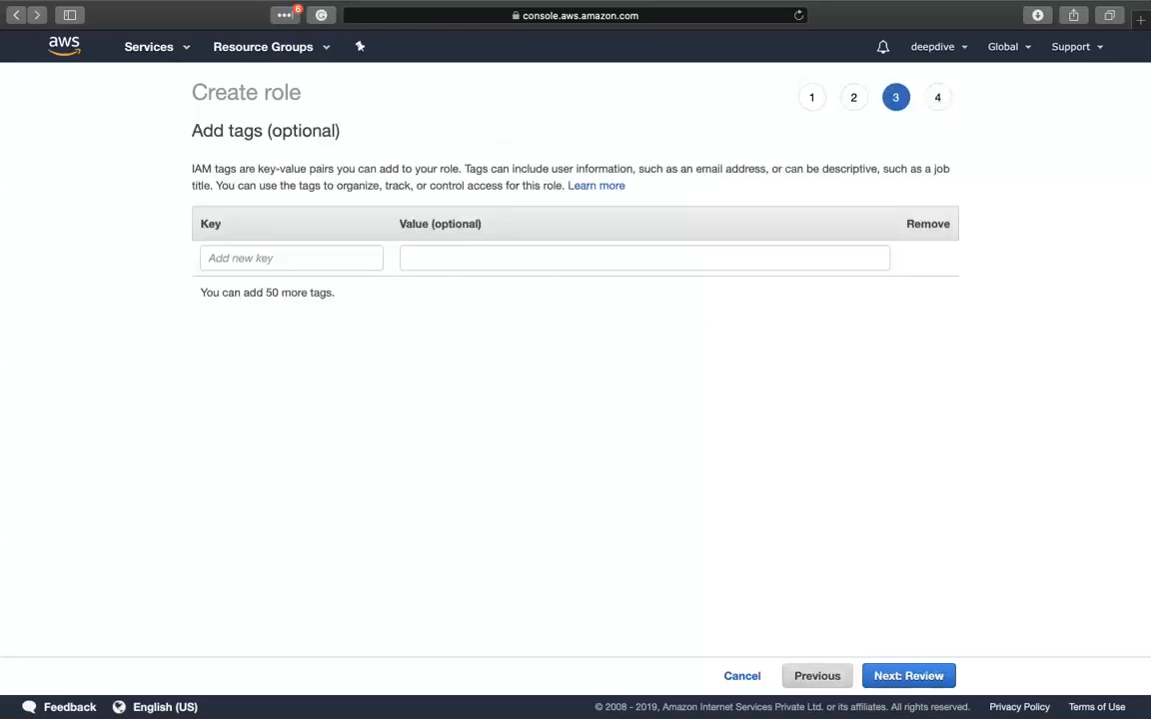
pyautogui.click(831, 676)
pyautogui.click(831, 676)
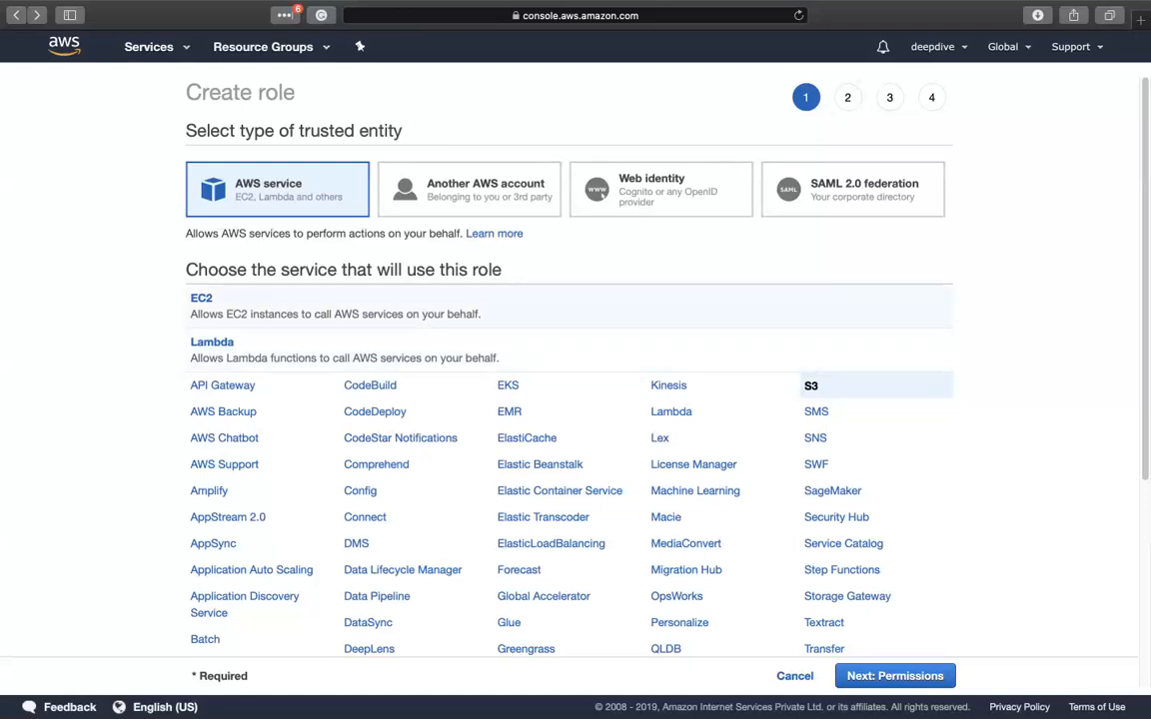
# - Change the role's service to EC2 and select the EC2 use case that lets instances call AWS services
pyautogui.scroll(-3, 569, 399)
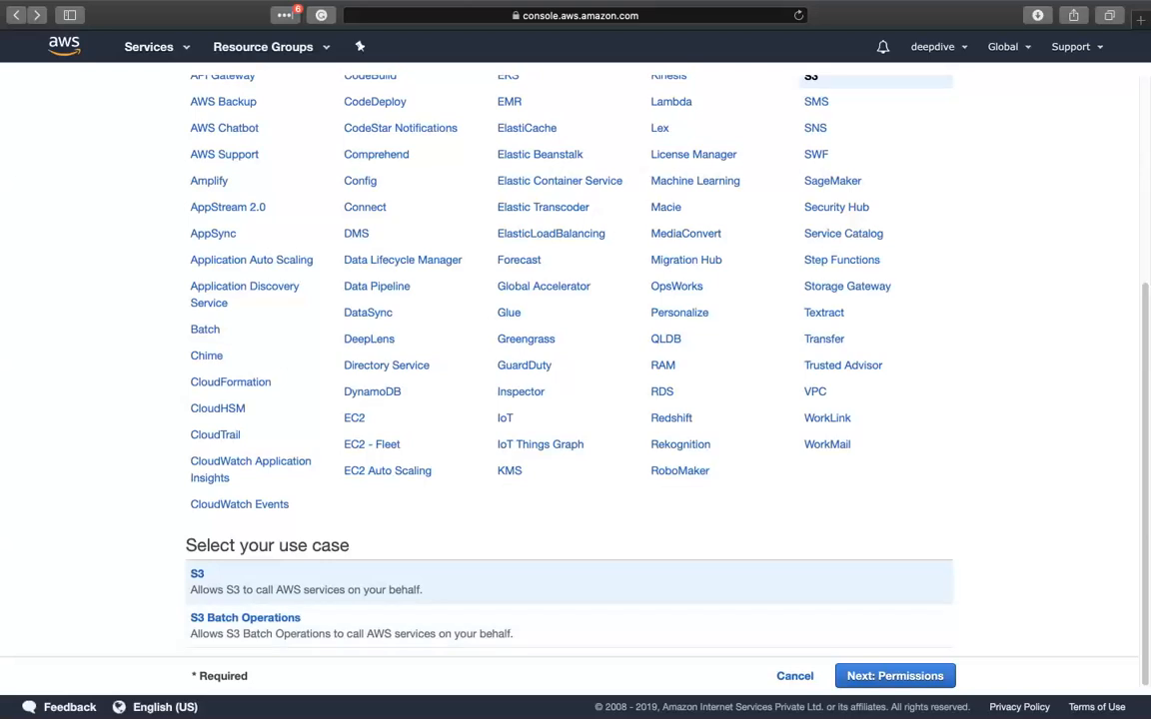
pyautogui.scroll(-2, 575, 360)
pyautogui.scroll(4, 575, 359)
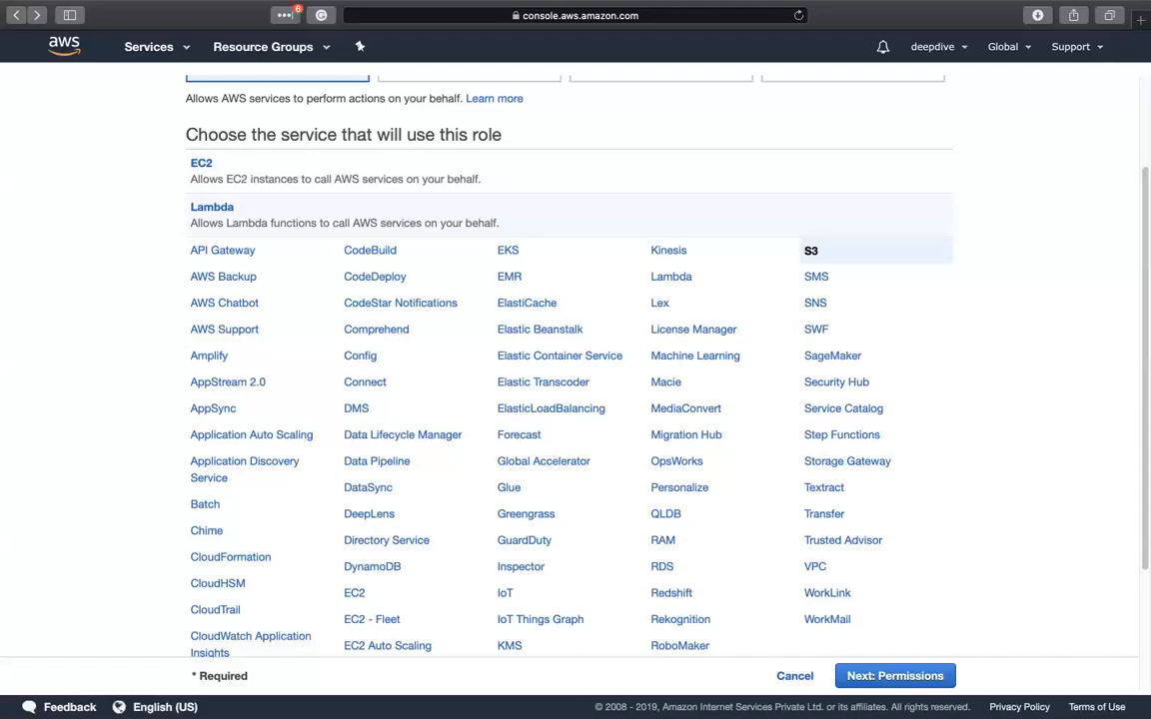
pyautogui.scroll(-1, 576, 380)
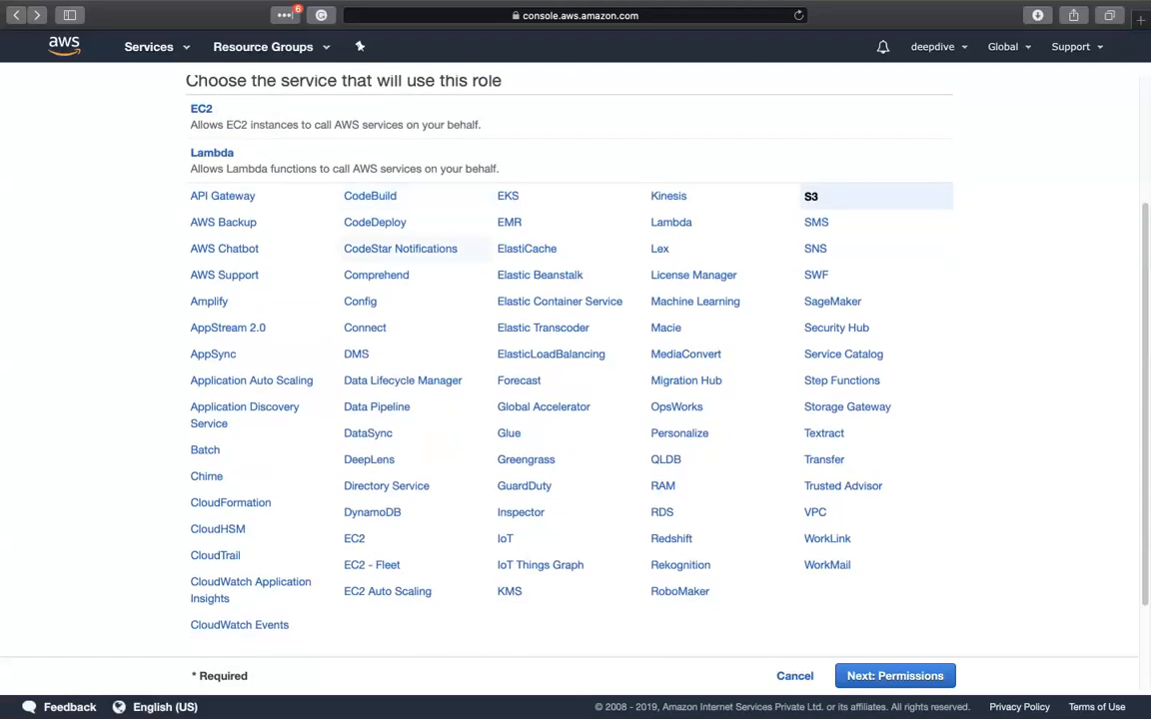
pyautogui.click(355, 539)
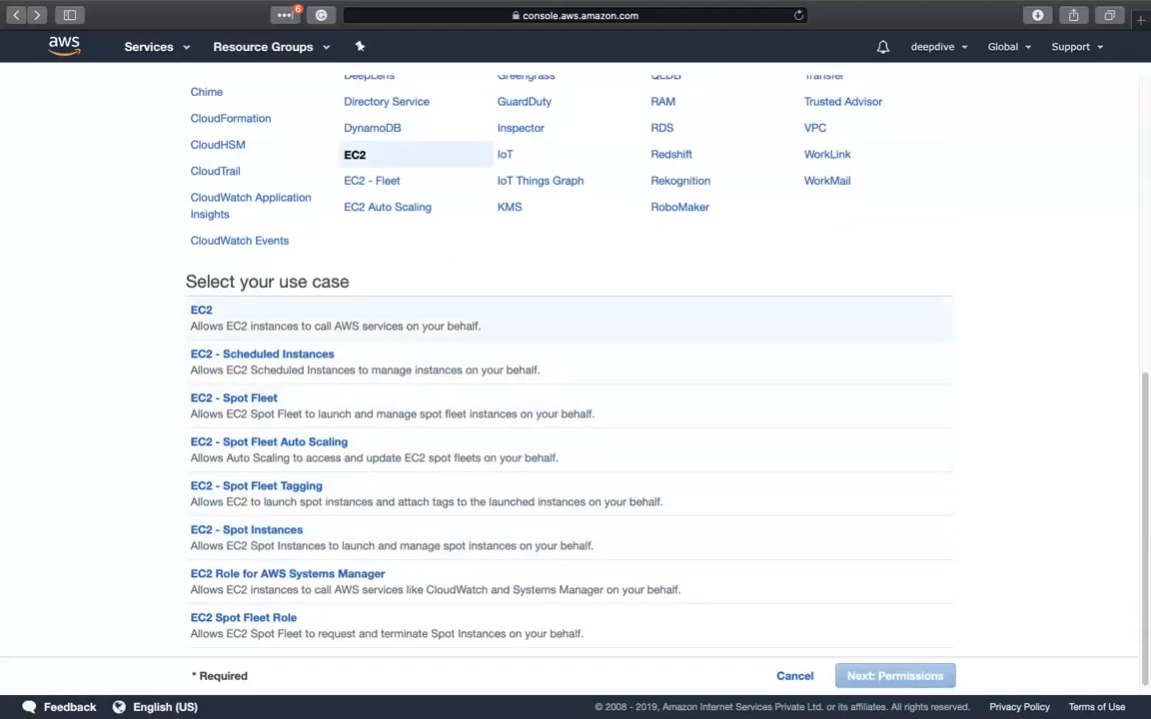
pyautogui.scroll(-1, 575, 400)
pyautogui.click(202, 311)
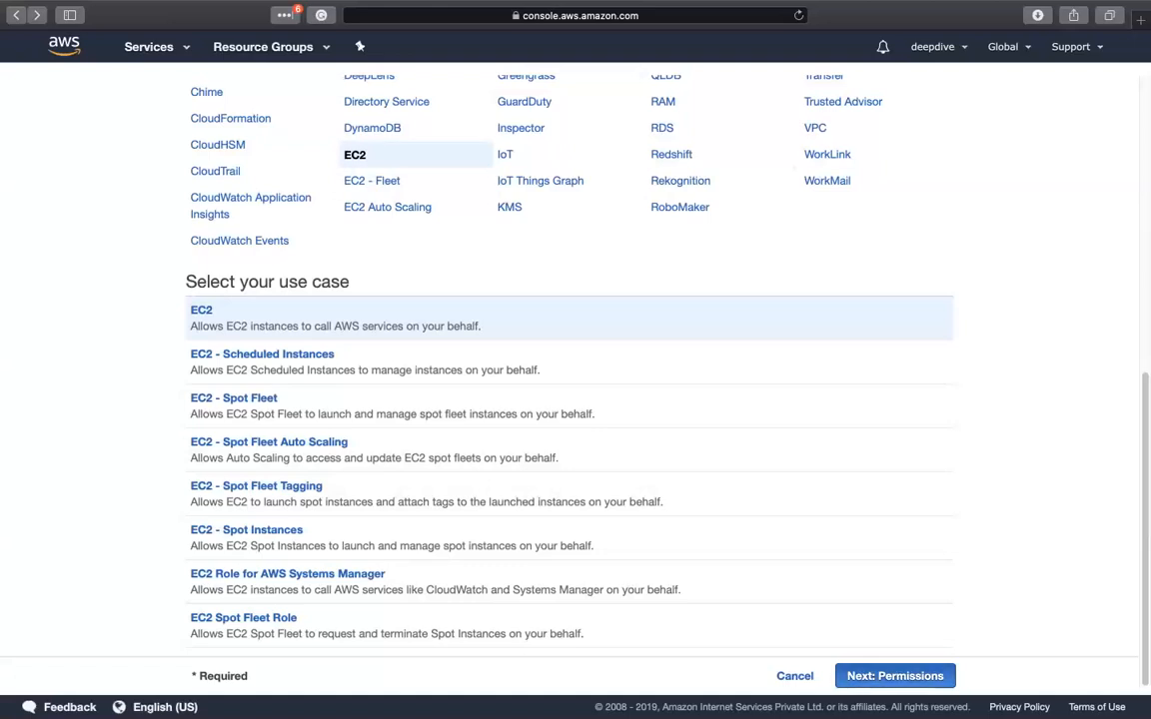
# - Continue to the role's permissions, filter the policies by s3 and select AmazonS3FullAccess for attachment
pyautogui.click(895, 676)
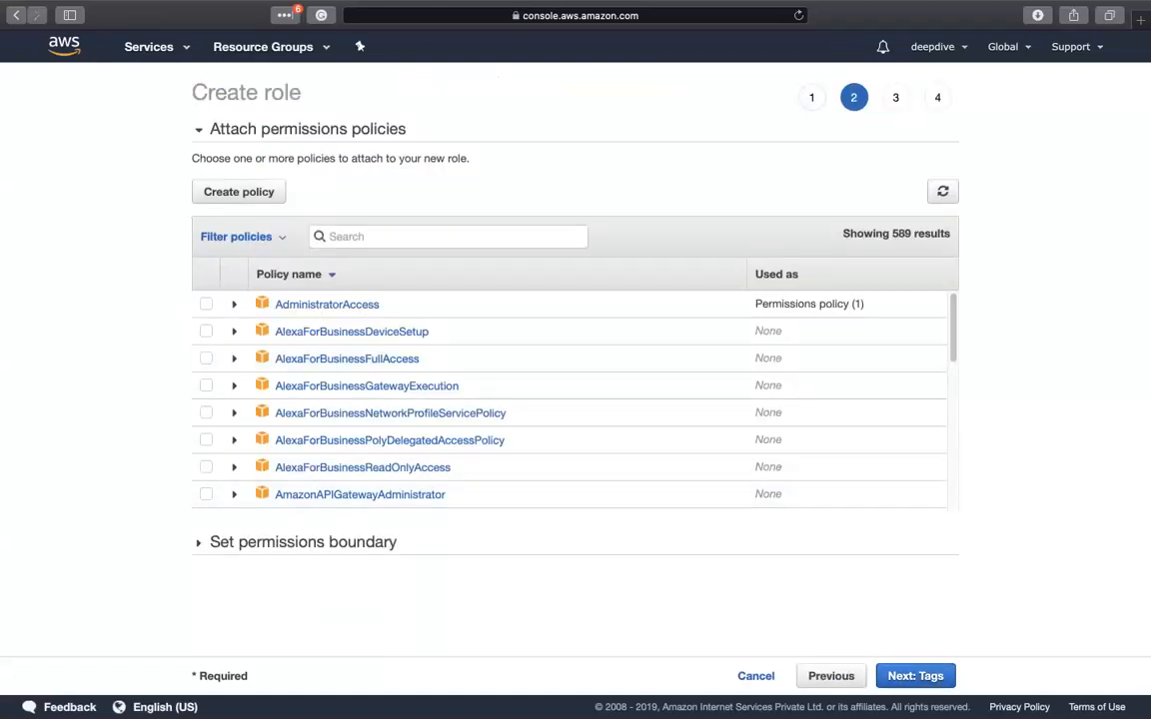
pyautogui.click(447, 237)
pyautogui.write('s3')
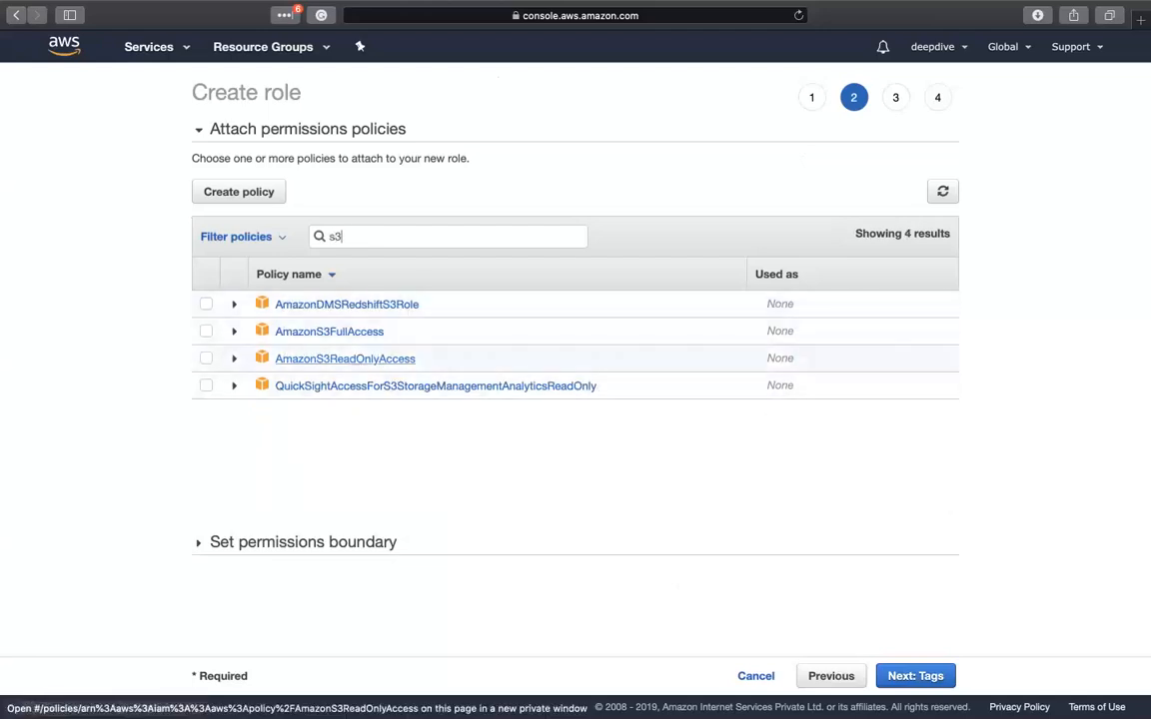
pyautogui.click(206, 332)
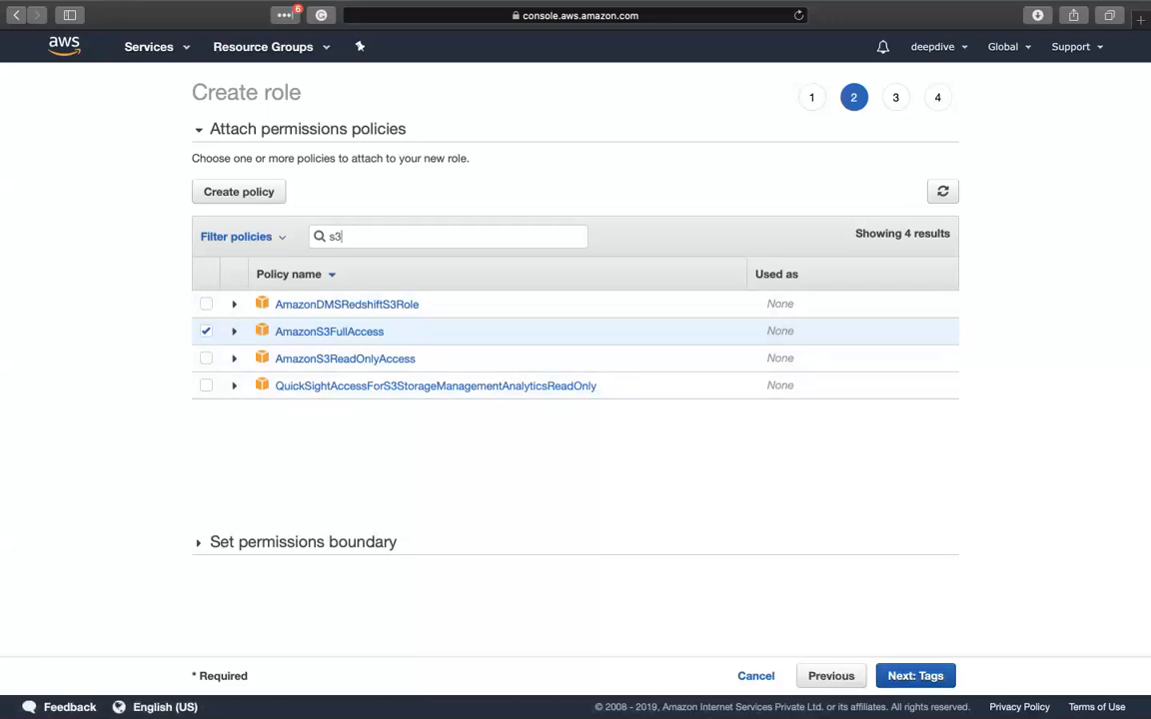
# - Proceed to the role review without adding tags, name the role s3-access and create it
pyautogui.click(915, 675)
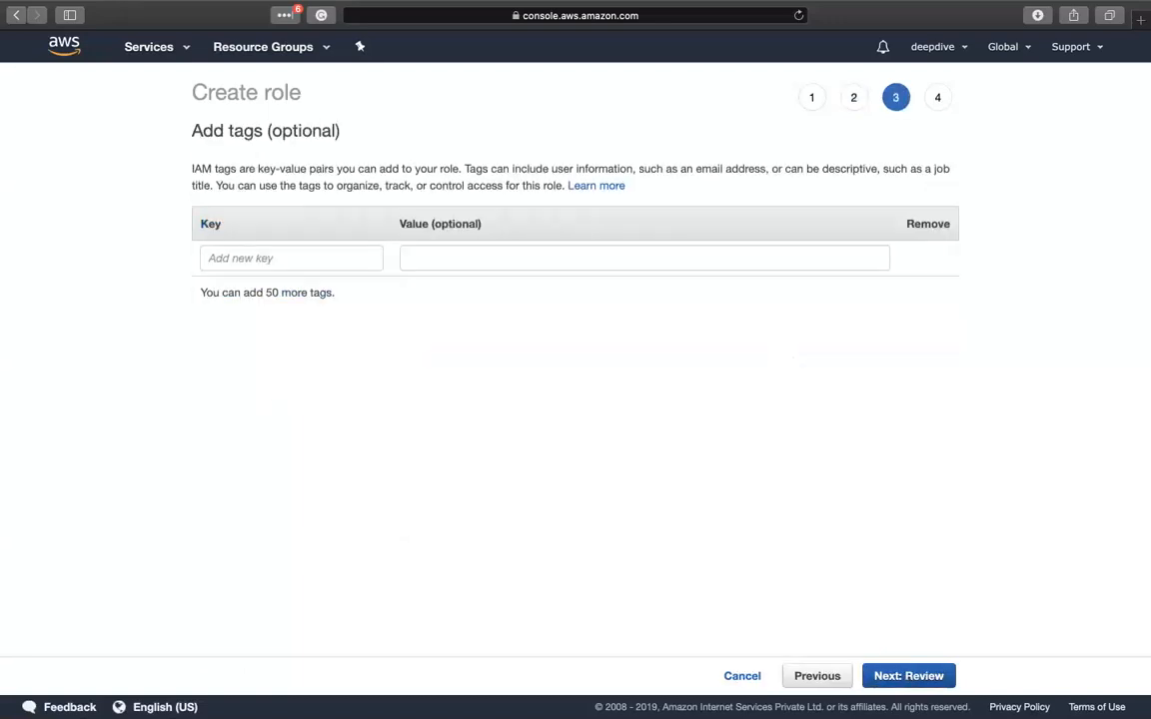
pyautogui.click(908, 675)
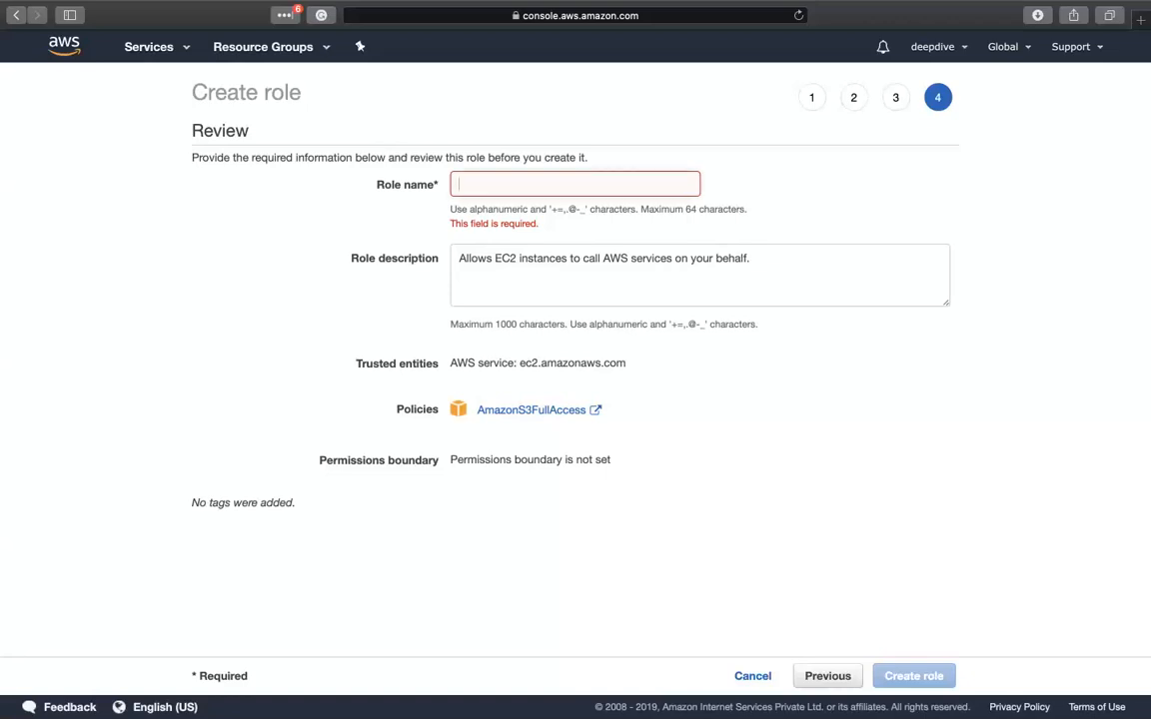
pyautogui.write('s3')
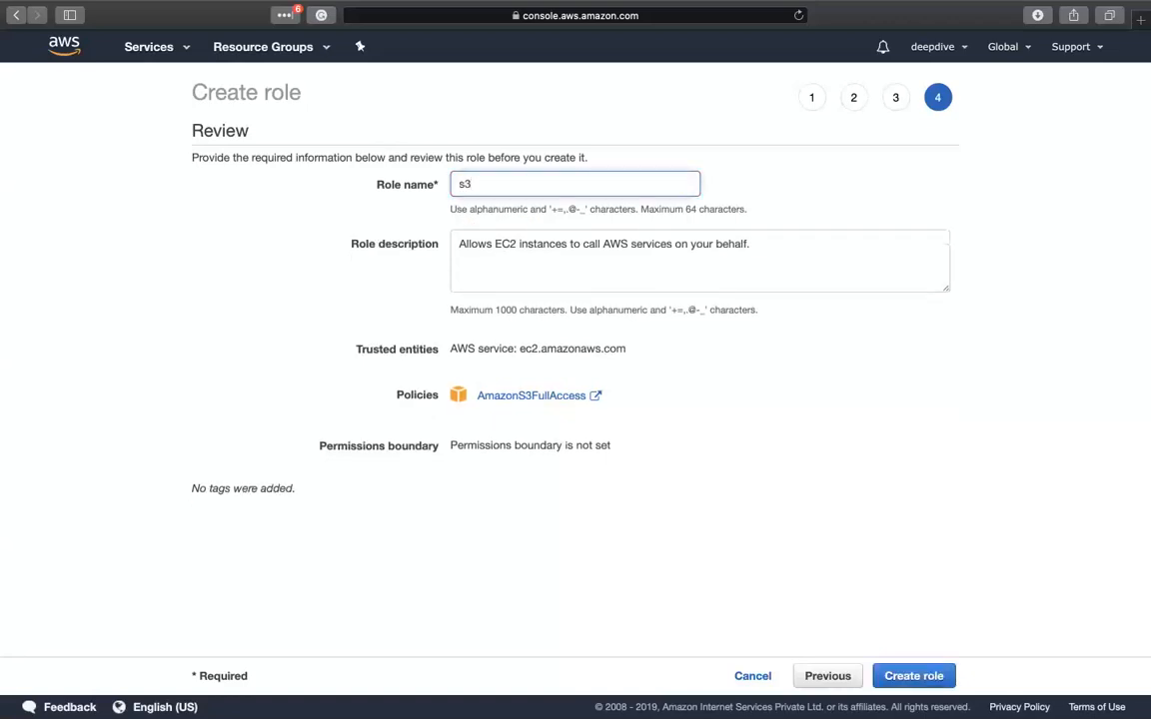
pyautogui.write('-access')
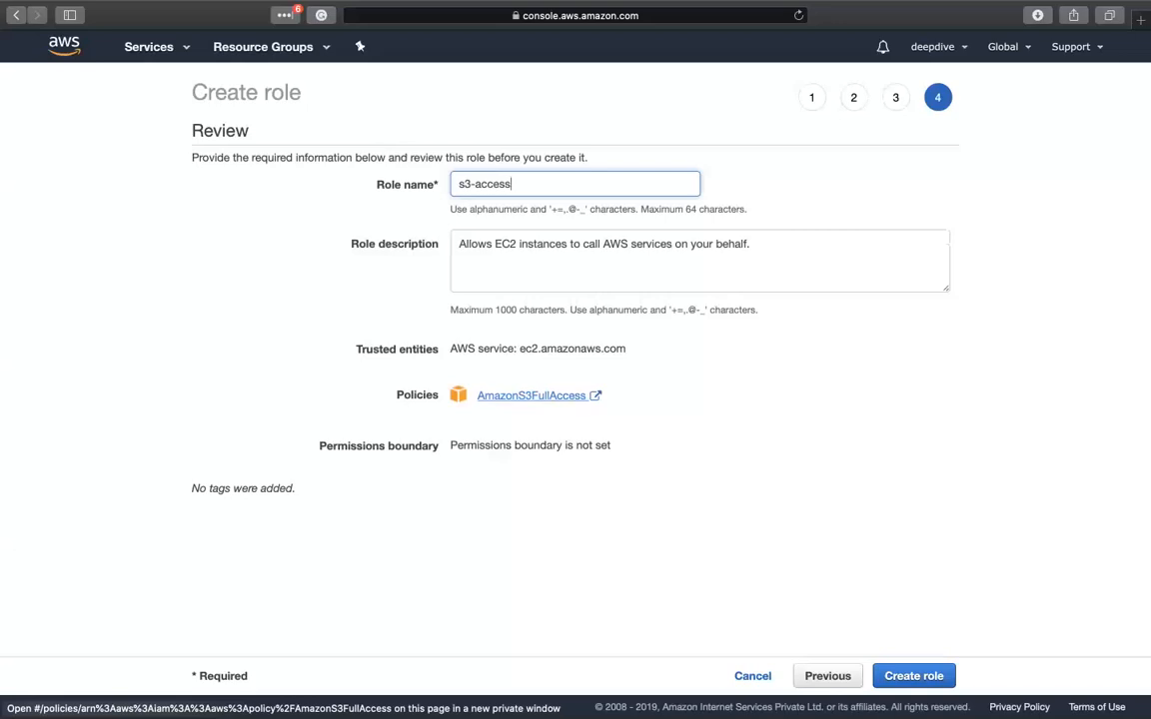
pyautogui.click(914, 676)
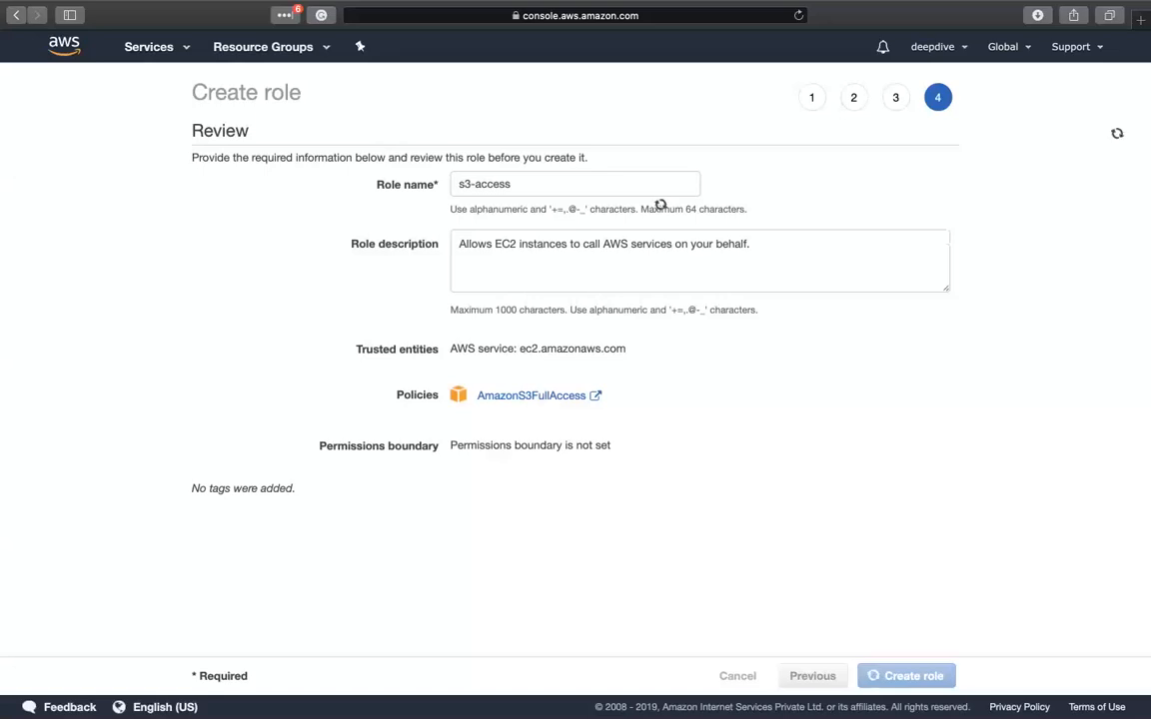